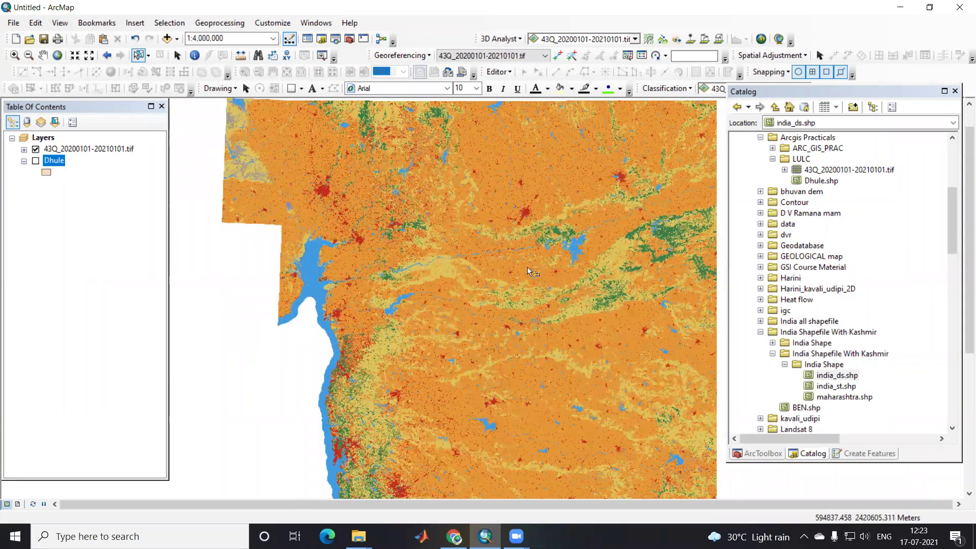
scroll(307, 249, "up", 3)
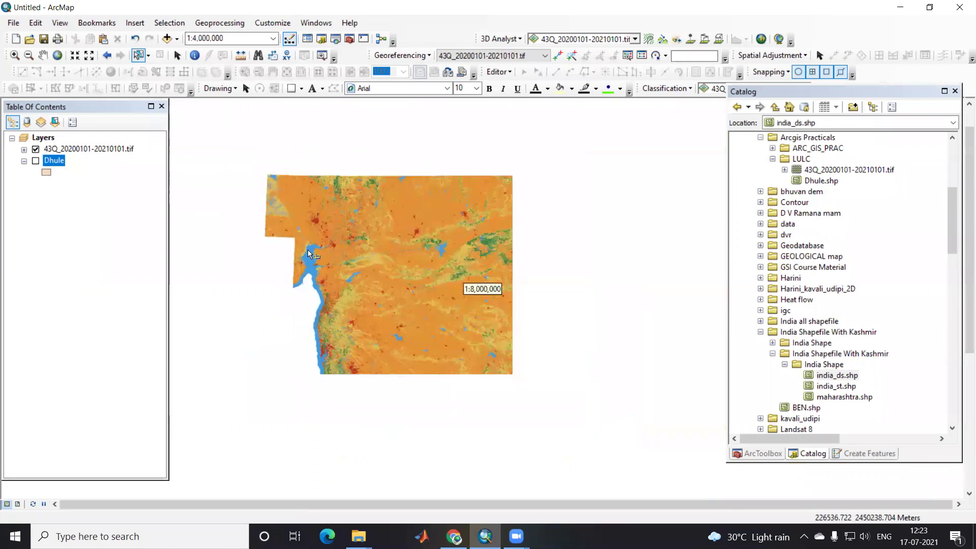
- Zoom in and out over the 43Q land cover tile, then bring the Esri 2020 land cover search results forward
scroll(462, 260, "down", 1)
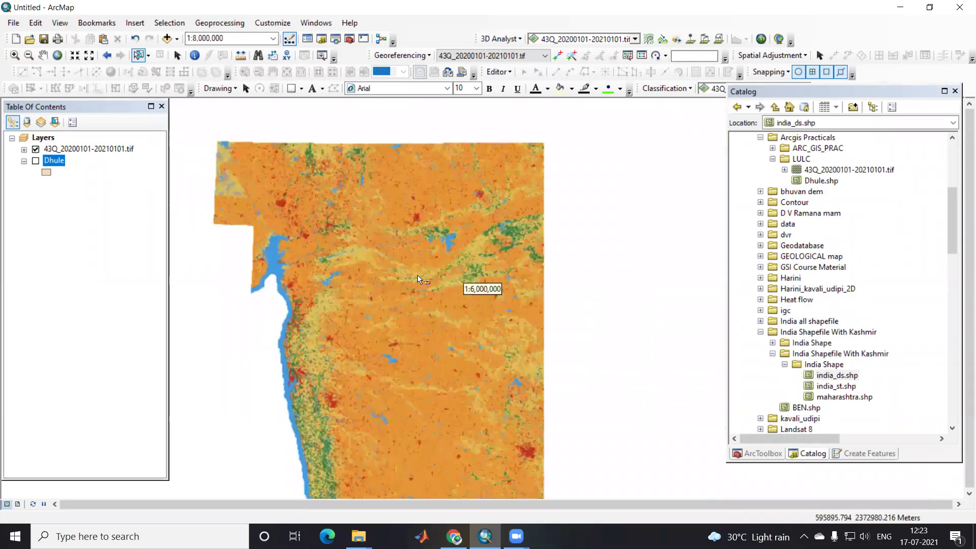
scroll(416, 276, "down", 2)
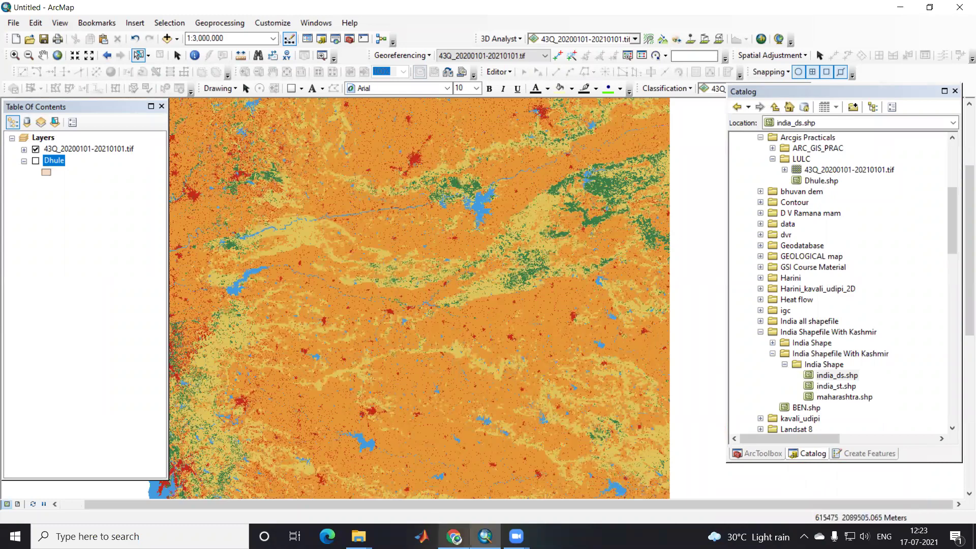
mouse_move(454, 536)
left_click(456, 503)
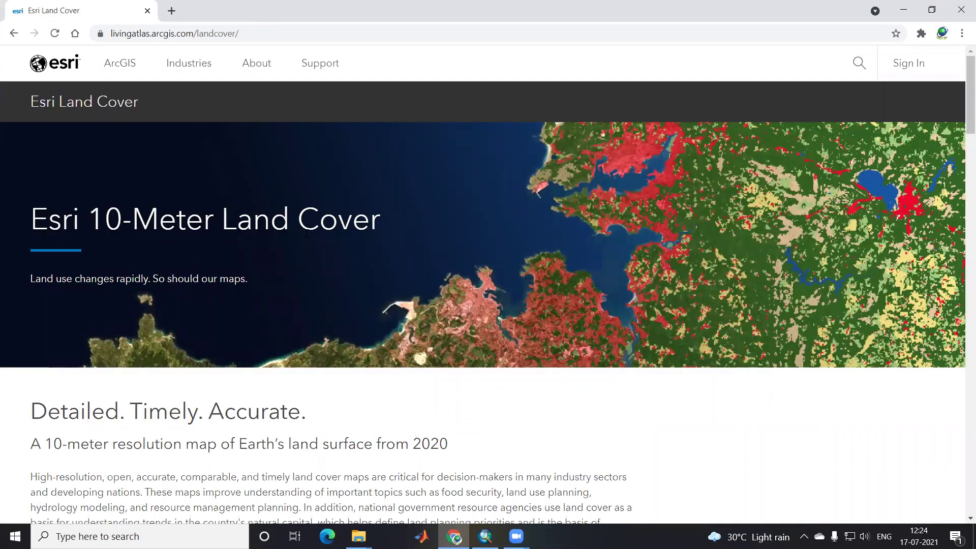
- Scroll down through the Esri Land Cover page's Mapping with AI and On-Demand Land Cover sections
scroll(307, 234, "down", 4)
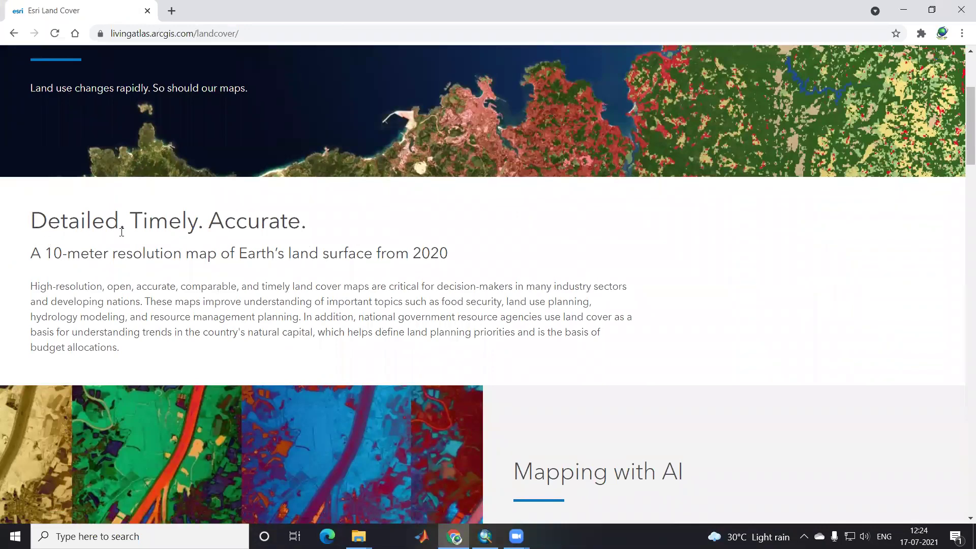
scroll(240, 233, "down", 1)
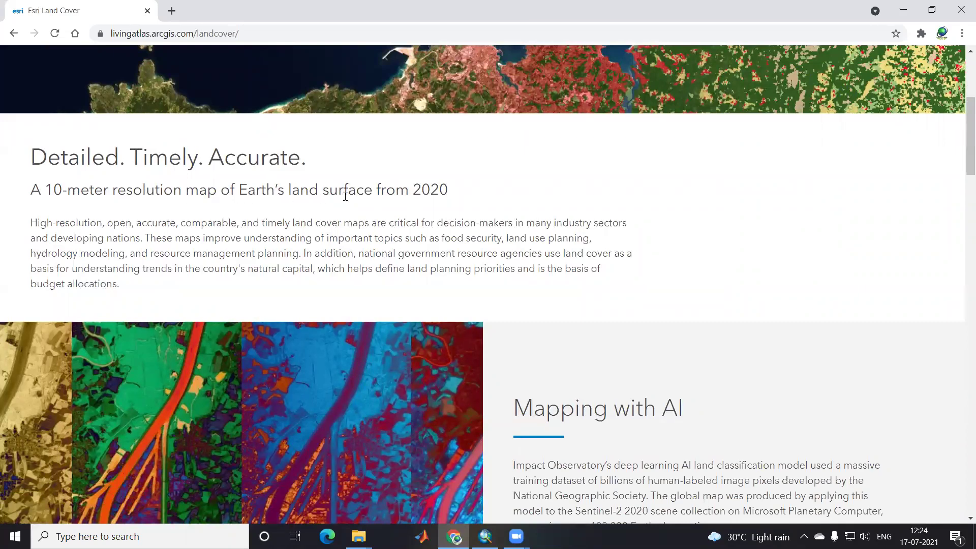
scroll(369, 215, "down", 2)
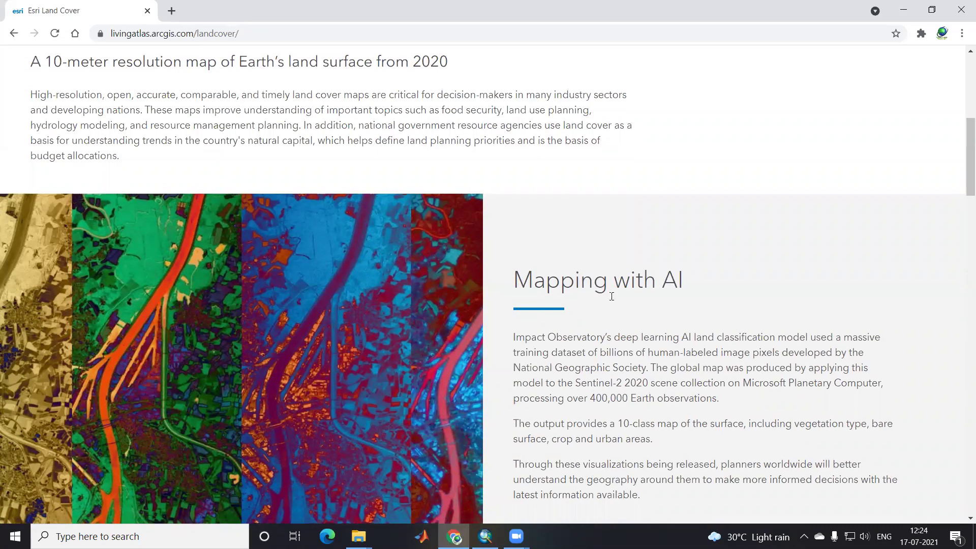
scroll(613, 297, "down", 2)
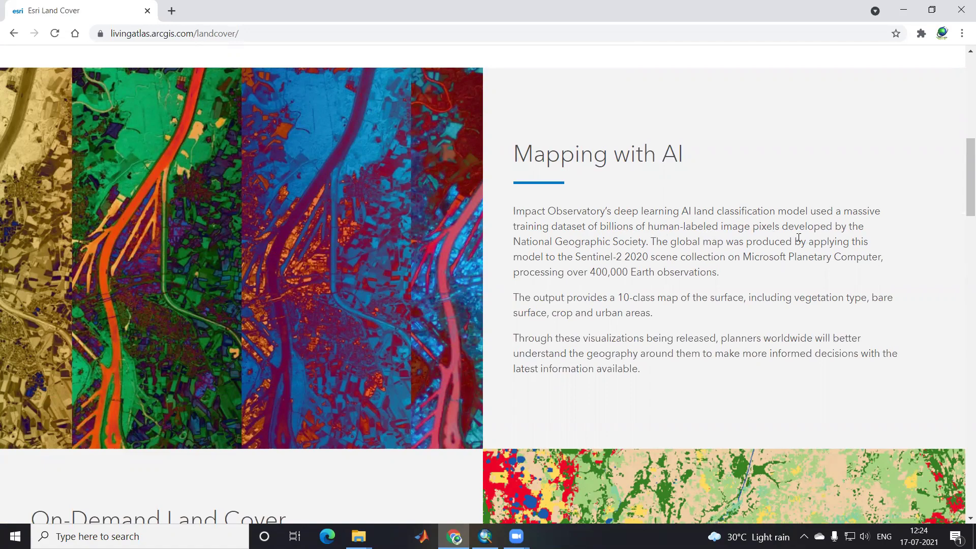
scroll(701, 260, "down", 3)
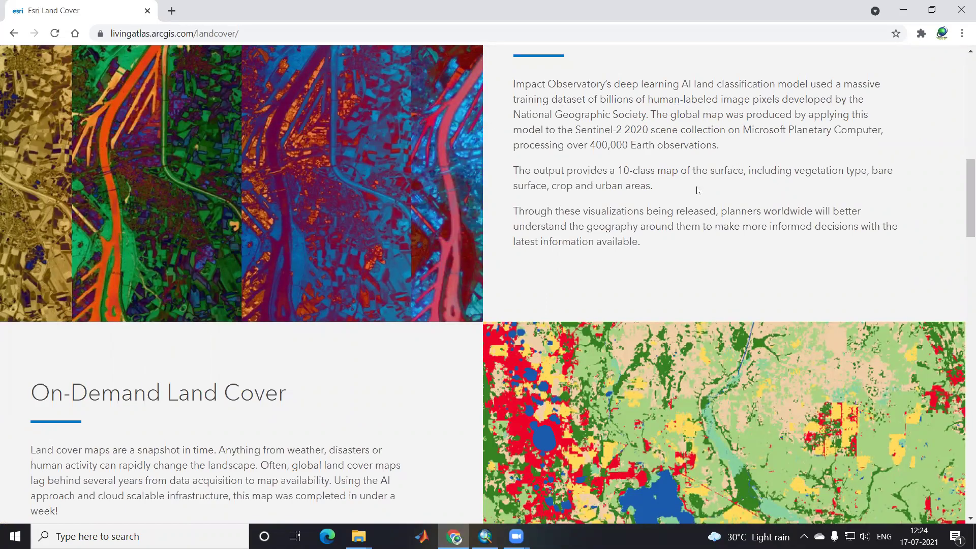
scroll(675, 239, "down", 3)
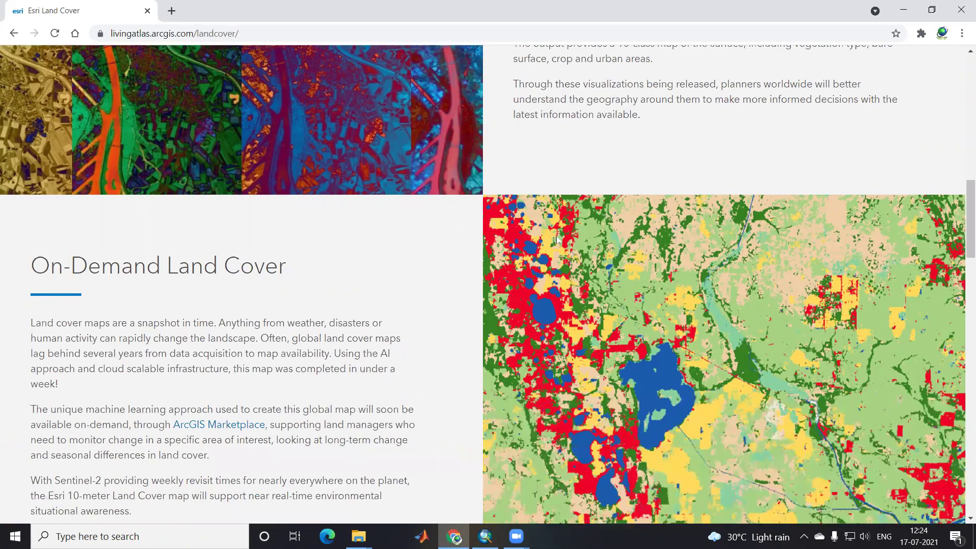
scroll(158, 198, "down", 2)
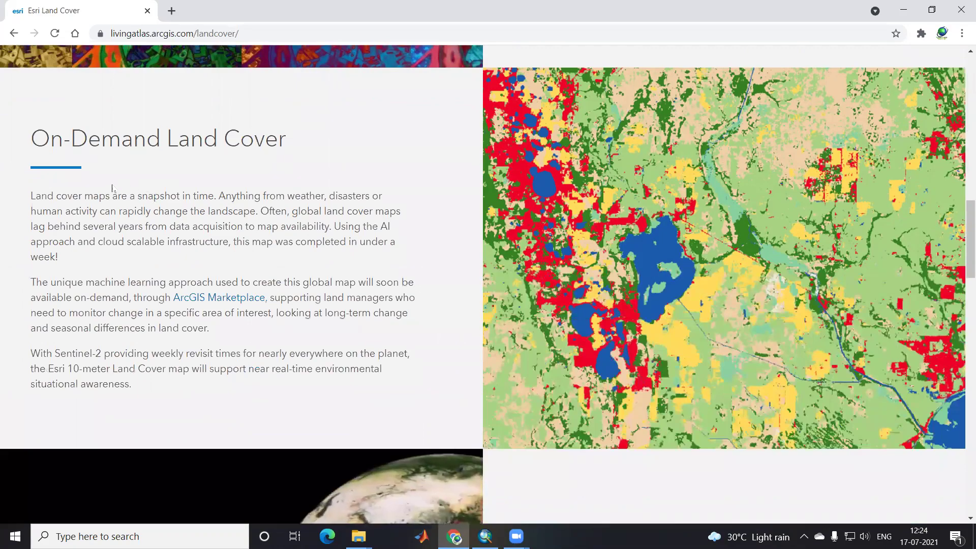
scroll(591, 331, "up", 5)
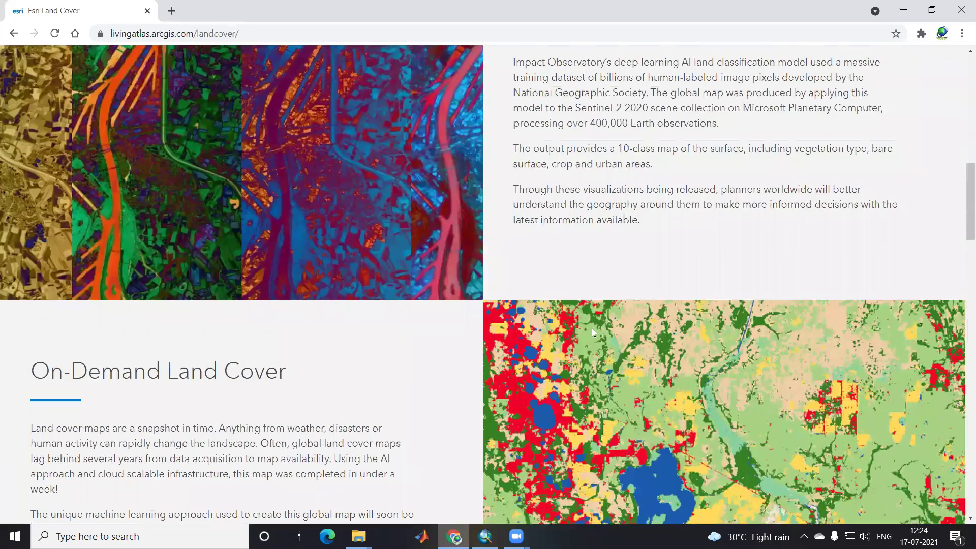
scroll(592, 331, "down", 8)
scroll(592, 332, "down", 4)
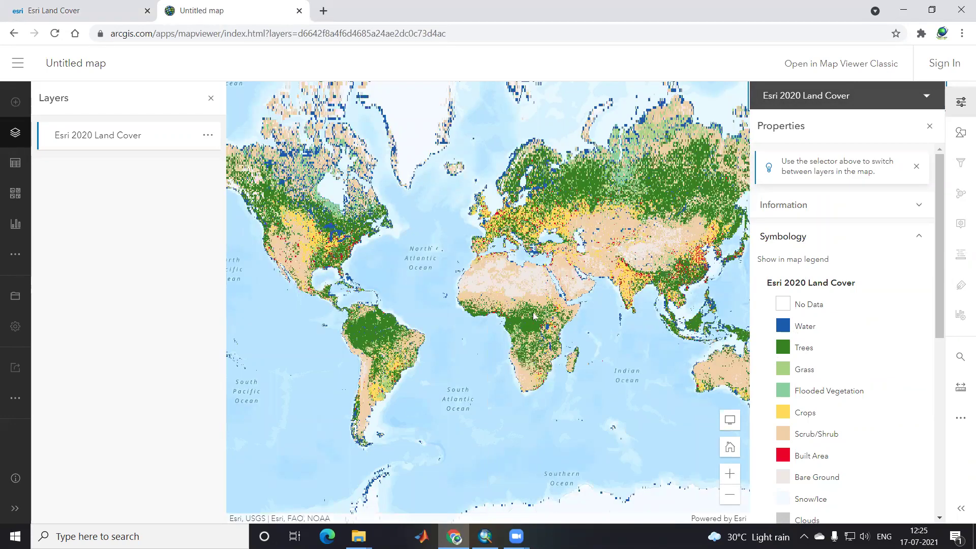
- Zoom and pan the Esri 2020 Land Cover map from the Mombasa coast to Lake Victoria
scroll(550, 326, "up", 8)
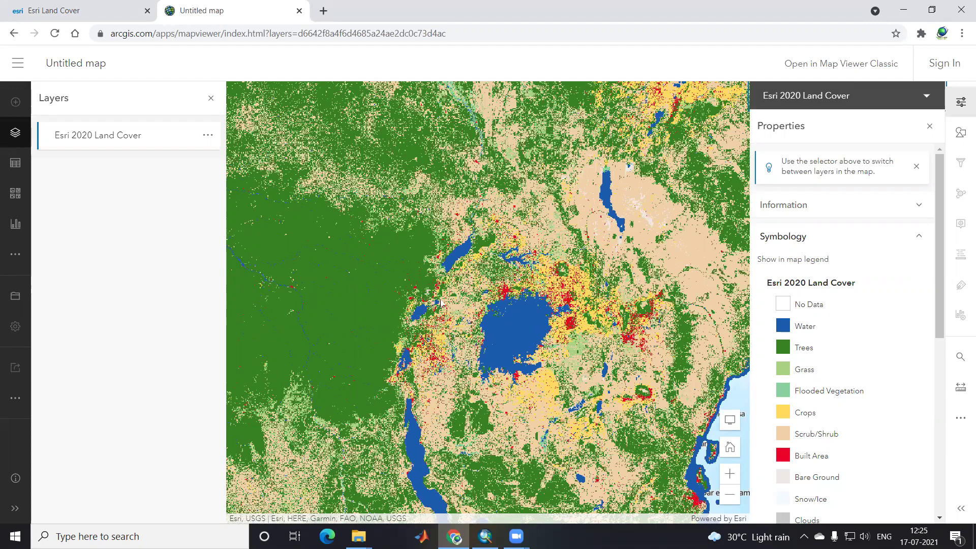
left_click_drag(507, 350, 487, 272)
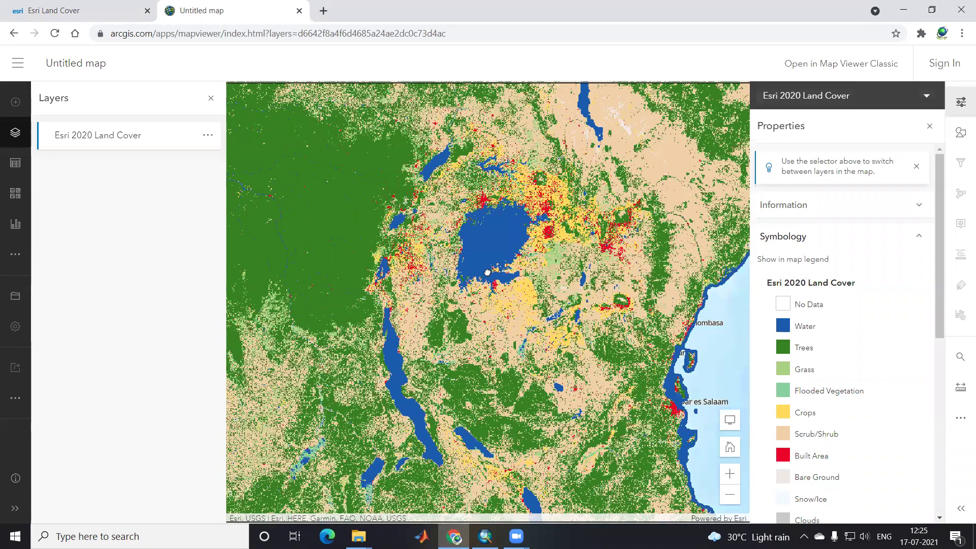
scroll(522, 298, "up", 2)
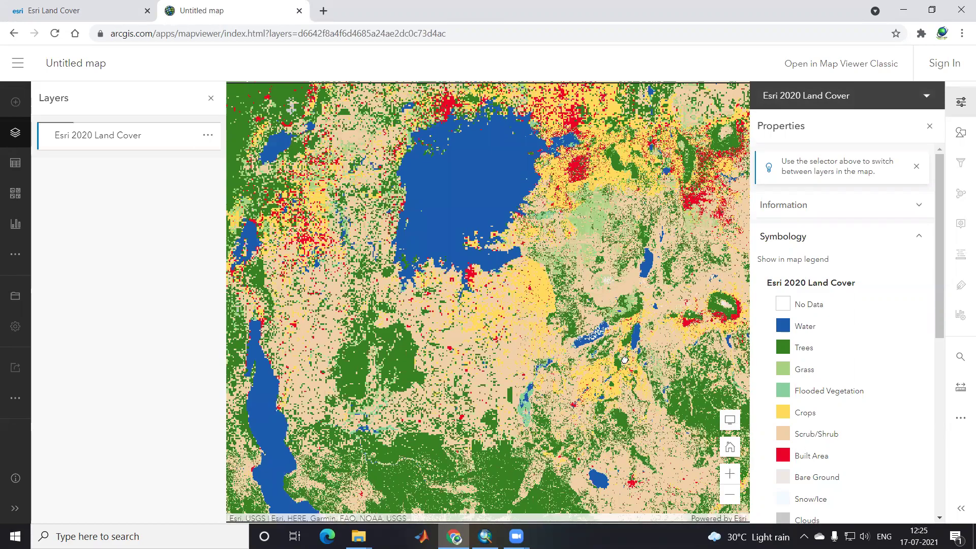
scroll(625, 360, "up", 3)
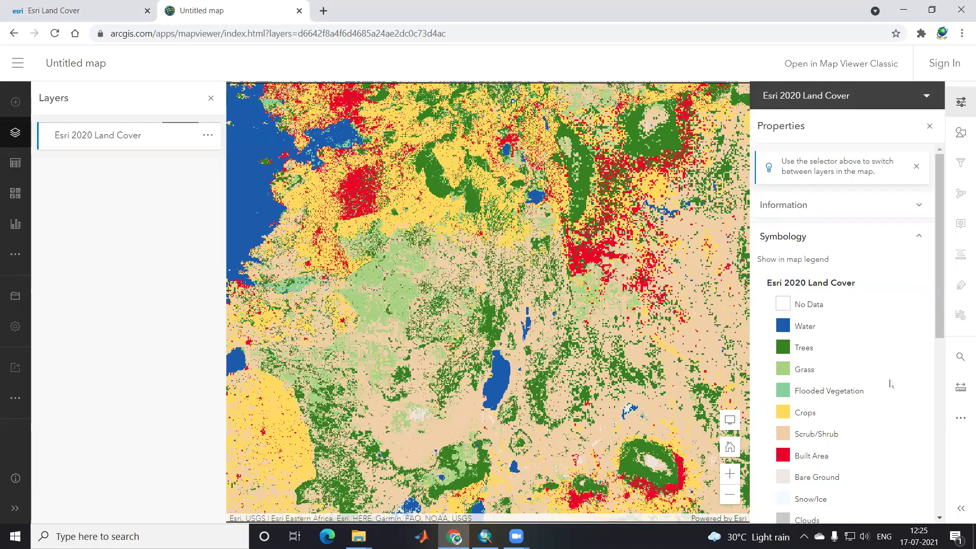
scroll(859, 376, "down", 5)
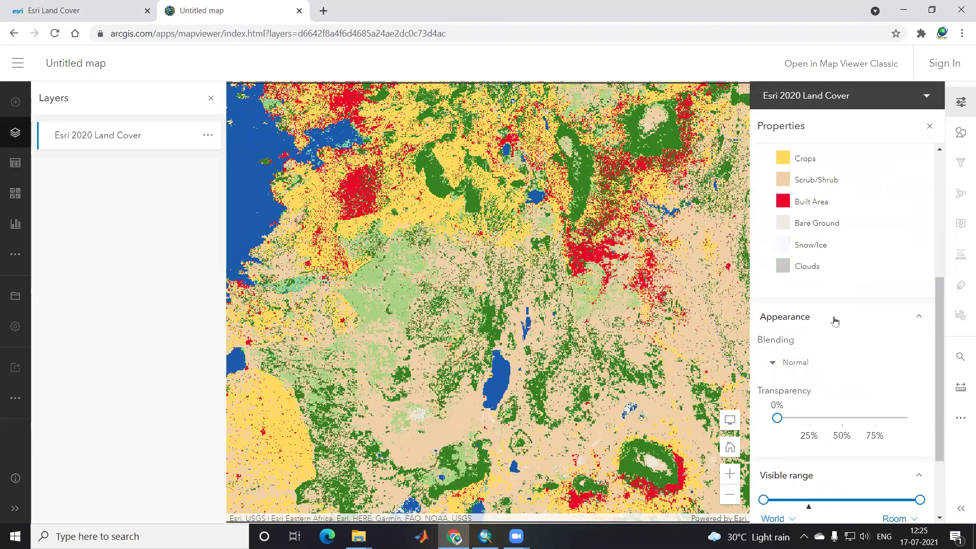
scroll(788, 405, "down", 2)
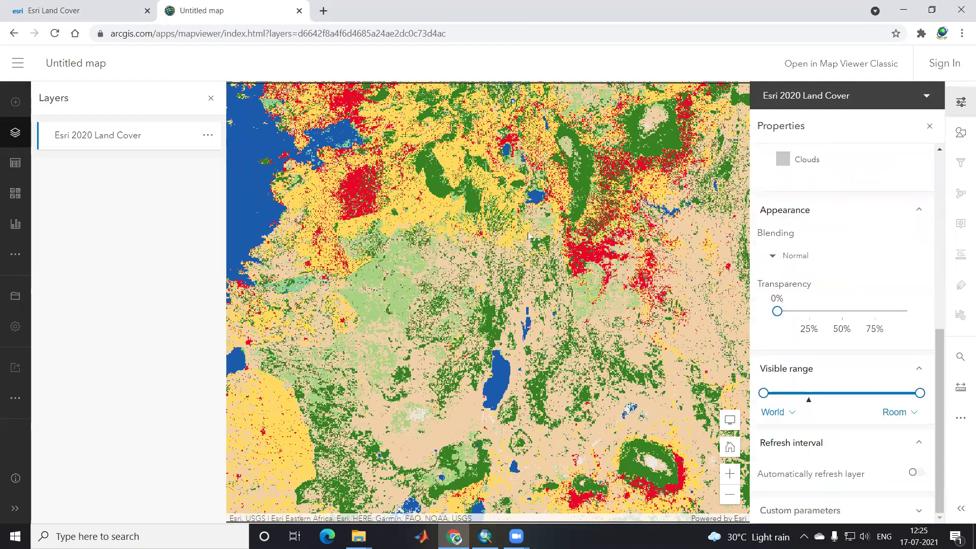
left_click_drag(528, 235, 718, 419)
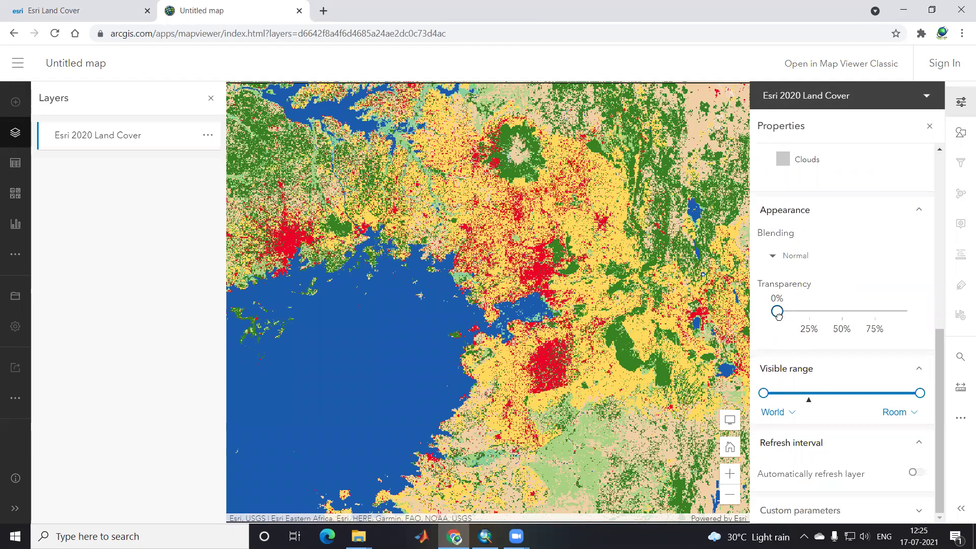
left_click_drag(778, 313, 895, 312)
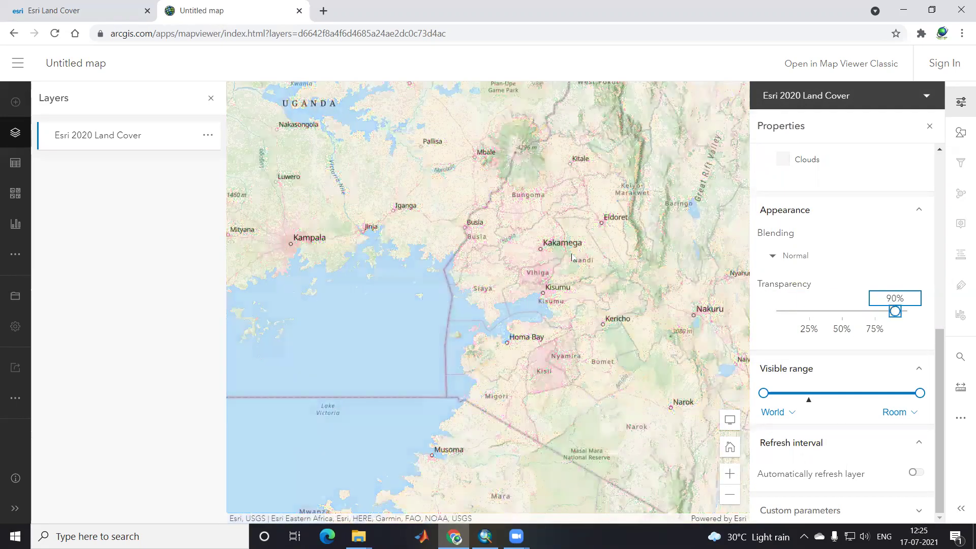
left_click_drag(547, 177, 510, 265)
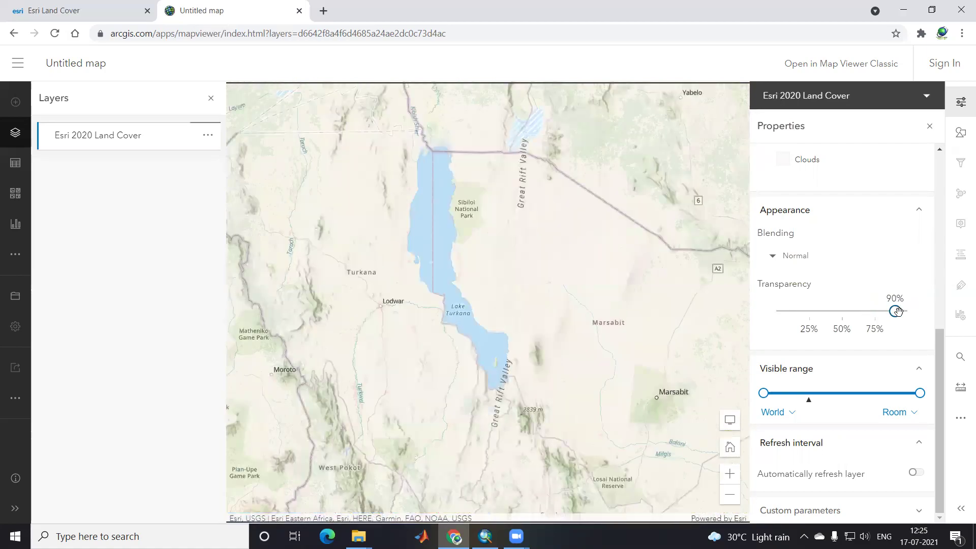
left_click_drag(894, 311, 773, 311)
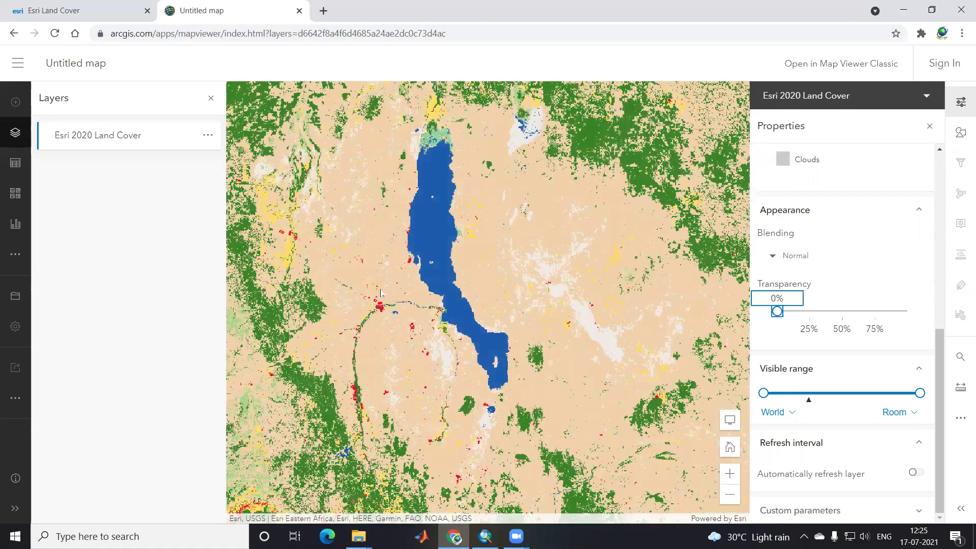
scroll(383, 294, "down", 1)
scroll(454, 320, "down", 1)
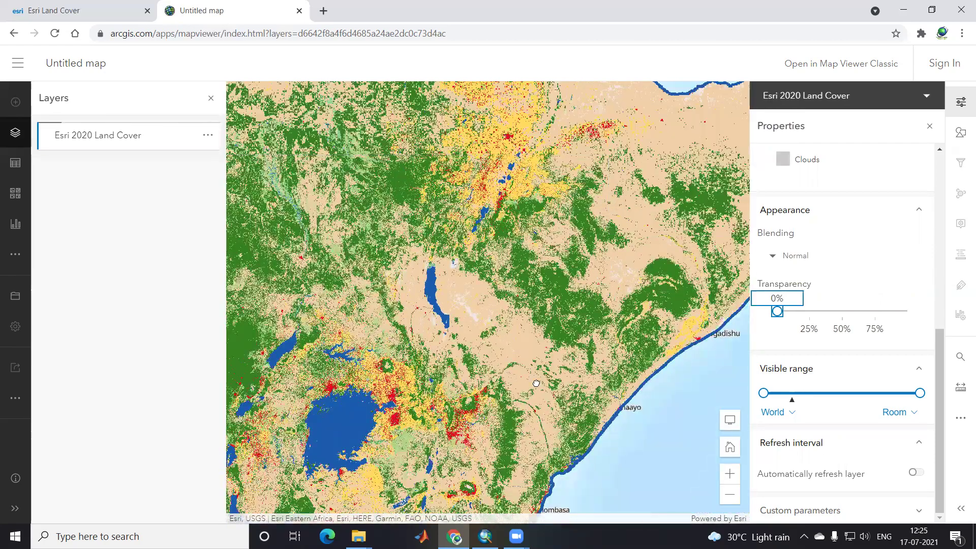
left_click_drag(455, 319, 518, 452)
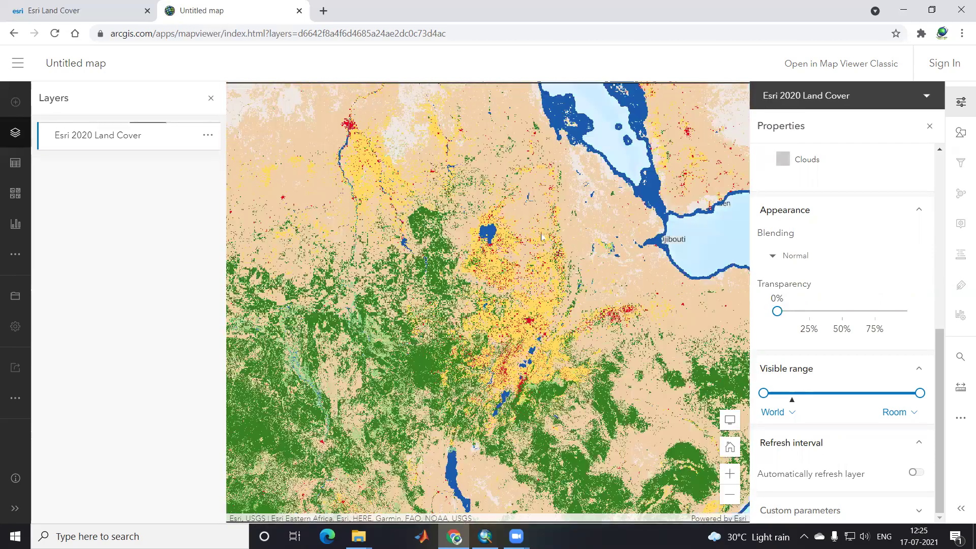
left_click(13, 34)
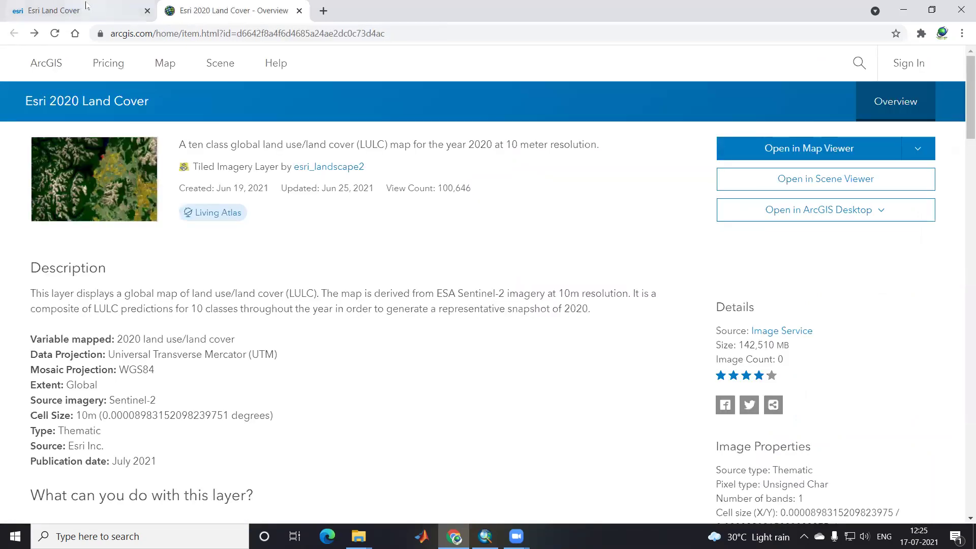
- Return to the Esri Land Cover page, open the Land Cover Downloader, and dismiss its intro window
left_click(66, 11)
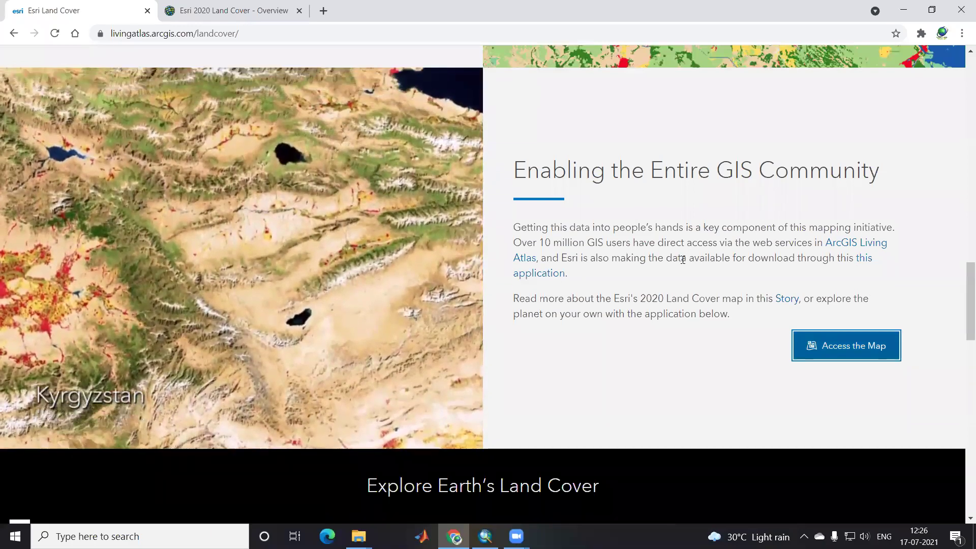
left_click_drag(680, 259, 827, 260)
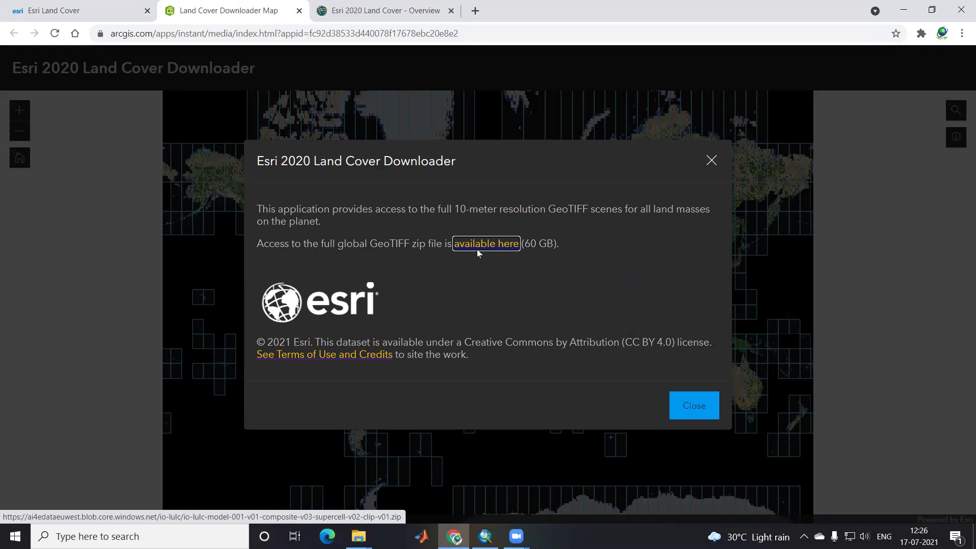
left_click(703, 406)
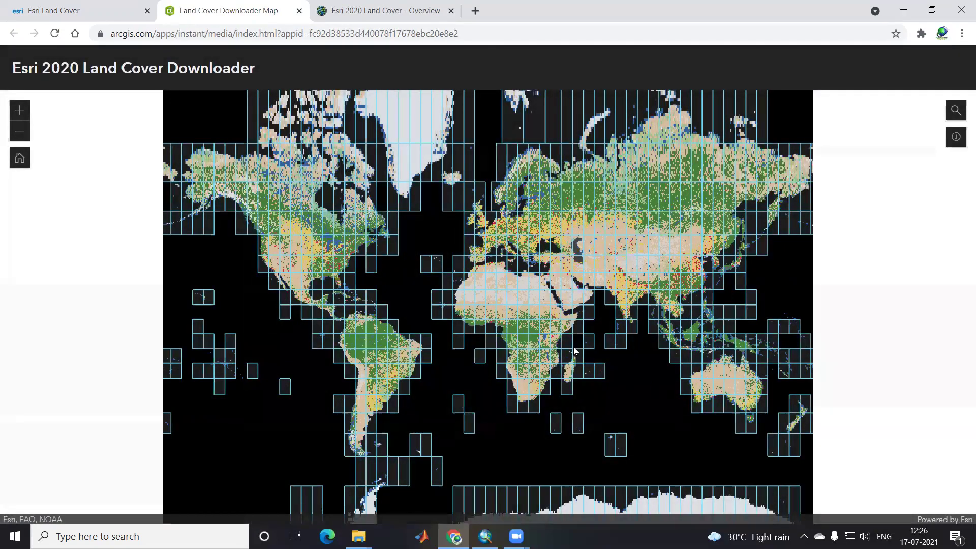
- Zoom to India and download land cover scene 43Q
scroll(619, 289, "up", 3)
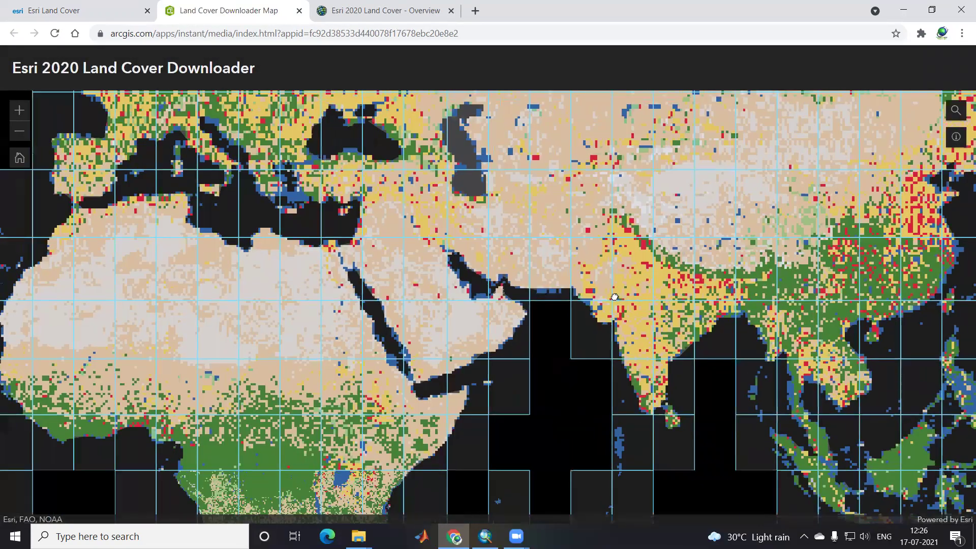
scroll(640, 335, "up", 2)
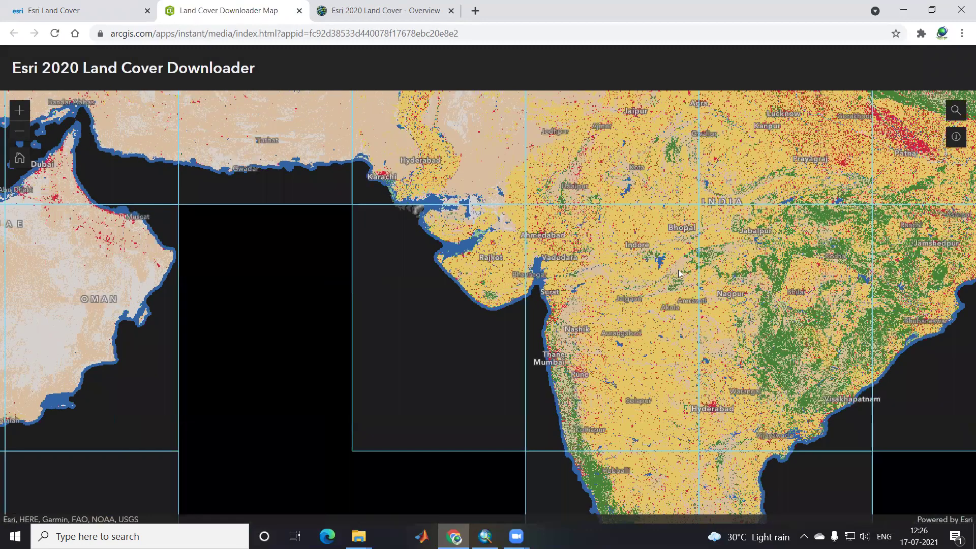
left_click(635, 279)
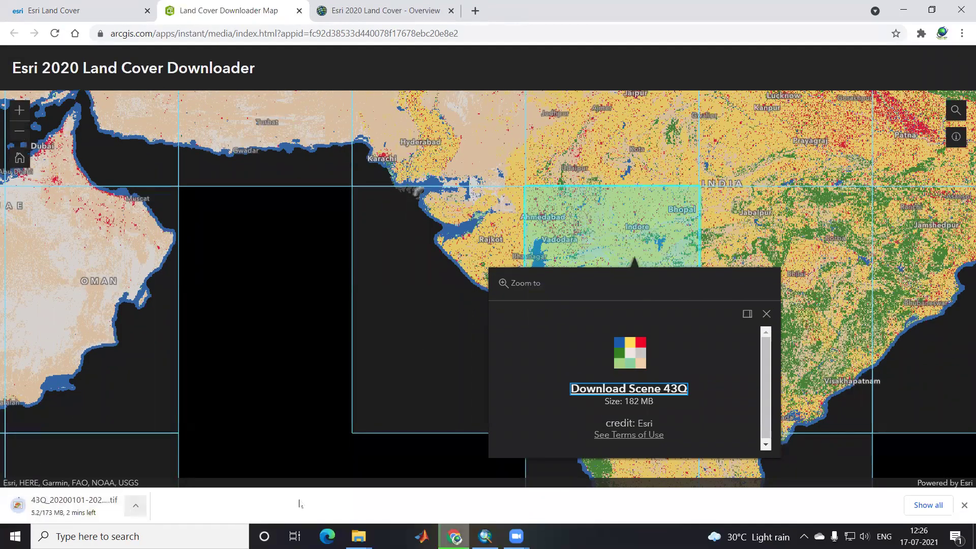
left_click(766, 313)
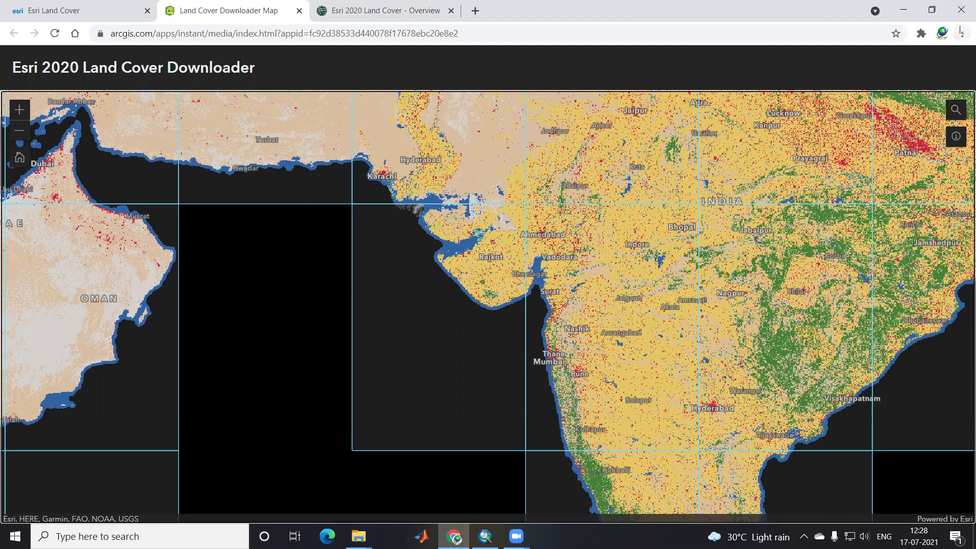
- Show the downloaded 43Q_20200101-20210101.tif in its folder from Chrome's downloads list
left_click(962, 33)
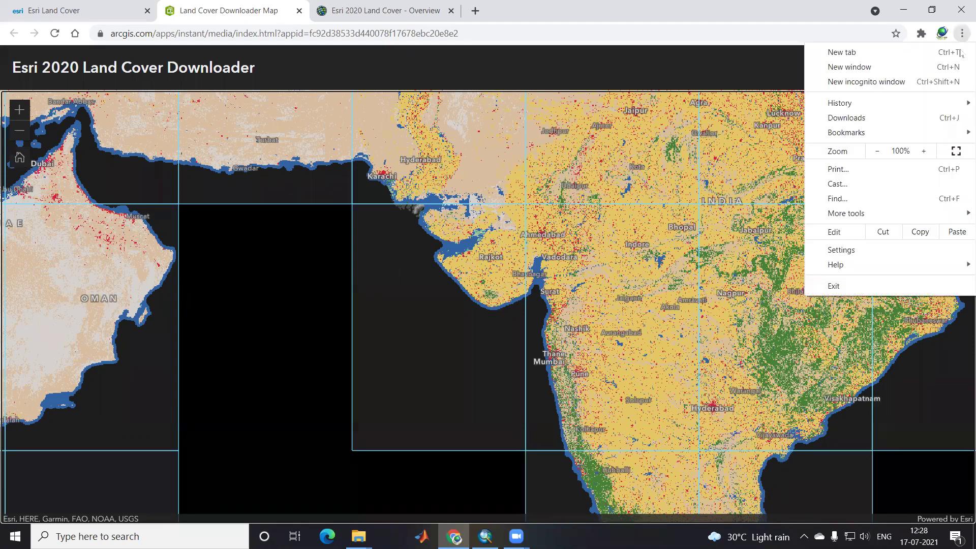
left_click(859, 117)
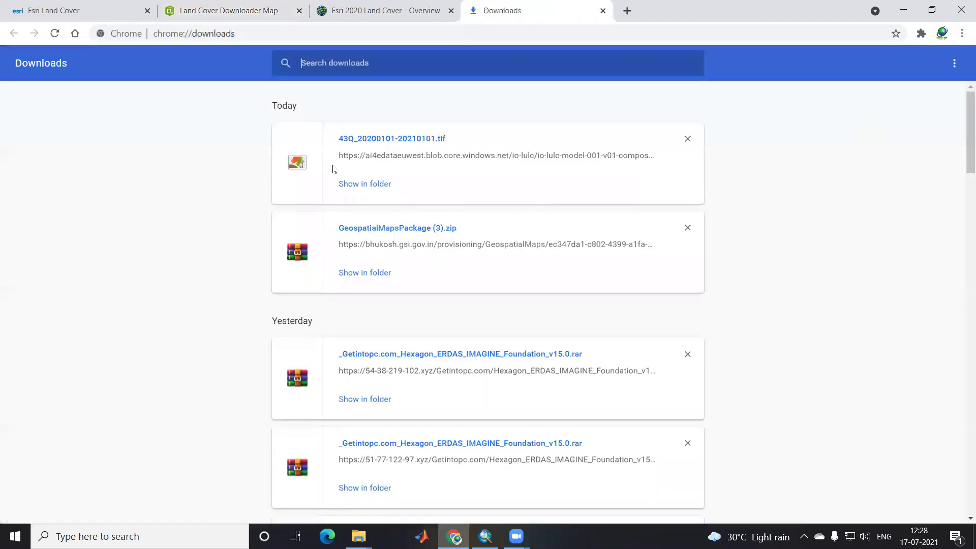
left_click(375, 188)
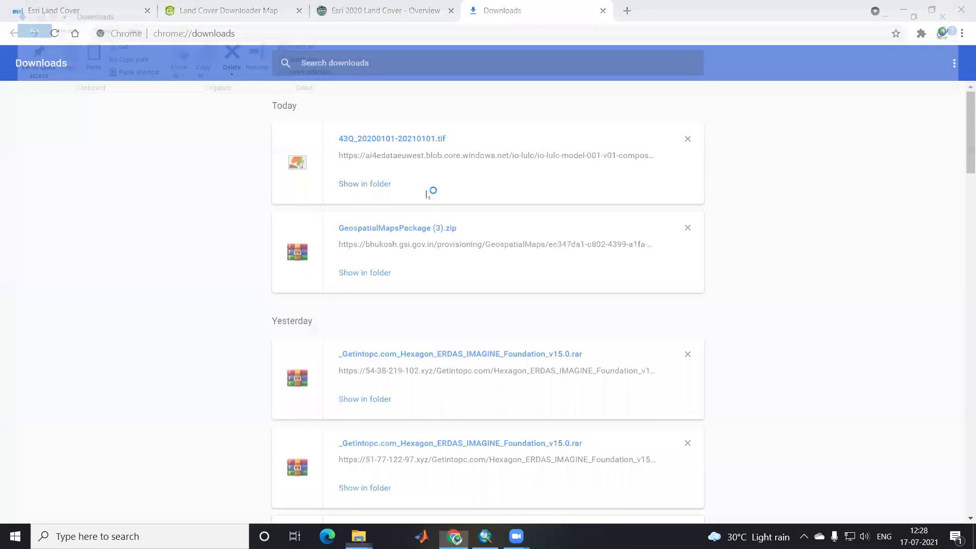
- Cut the 43Q tif from Downloads and switch to the LULC project folder window
right_click(216, 150)
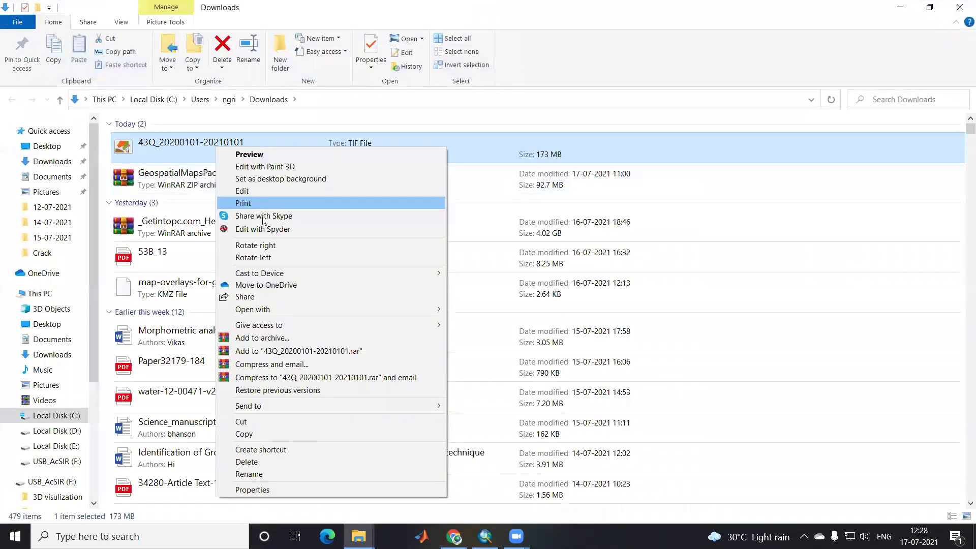
left_click(267, 421)
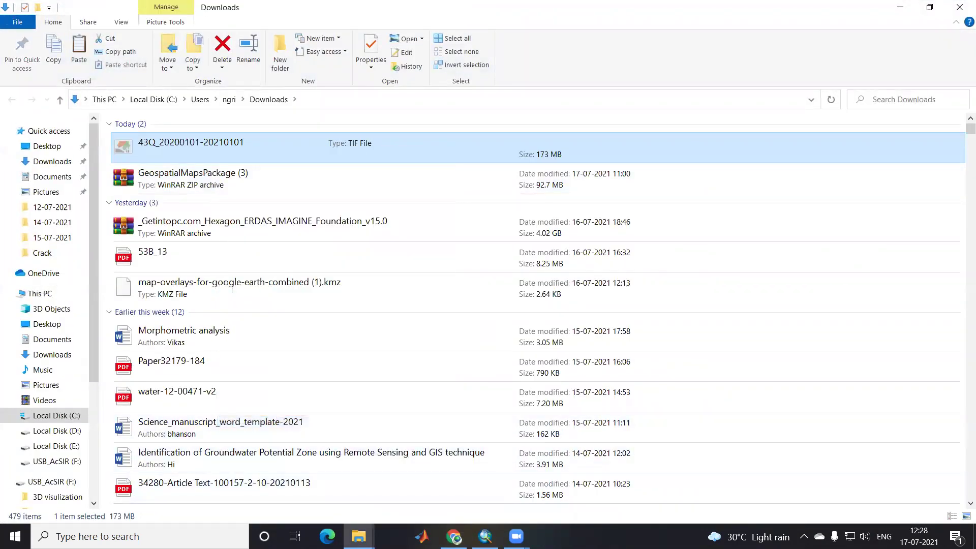
mouse_move(360, 534)
left_click(365, 505)
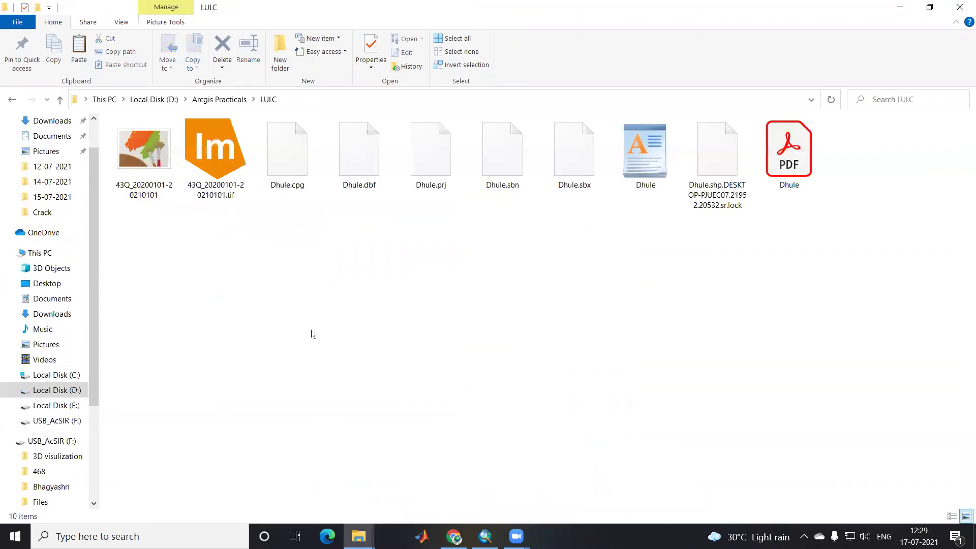
- Create a new subfolder named LULC and paste the 43Q tif into it
right_click(219, 274)
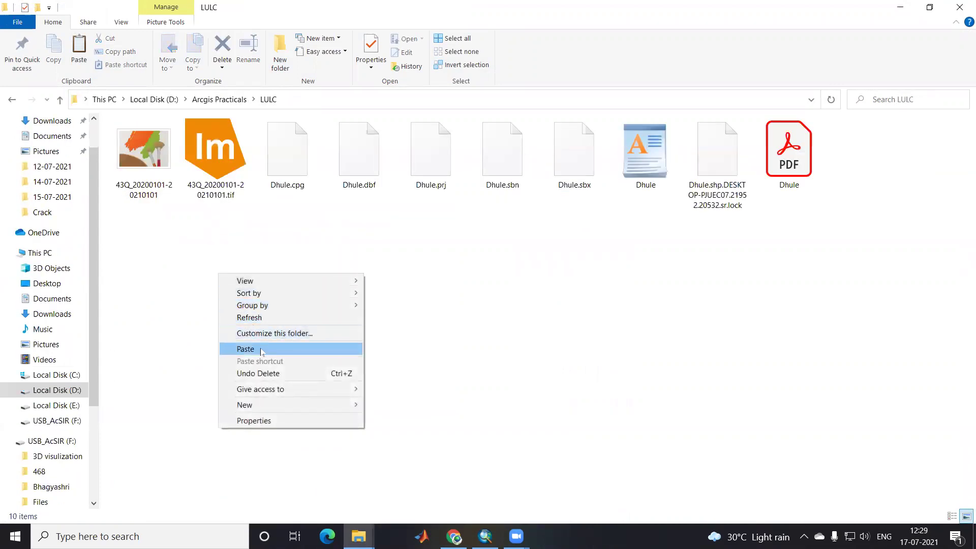
mouse_move(301, 405)
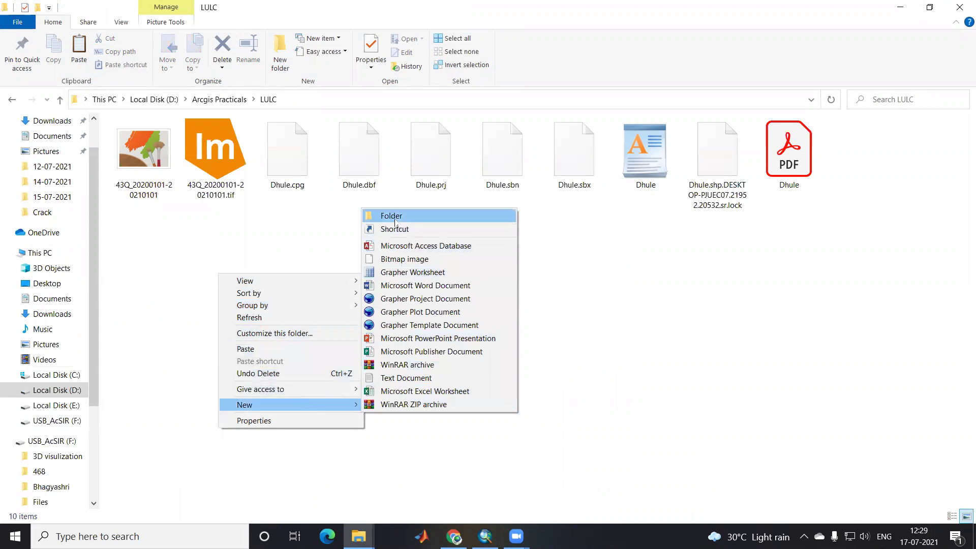
left_click(376, 215)
type("LULC")
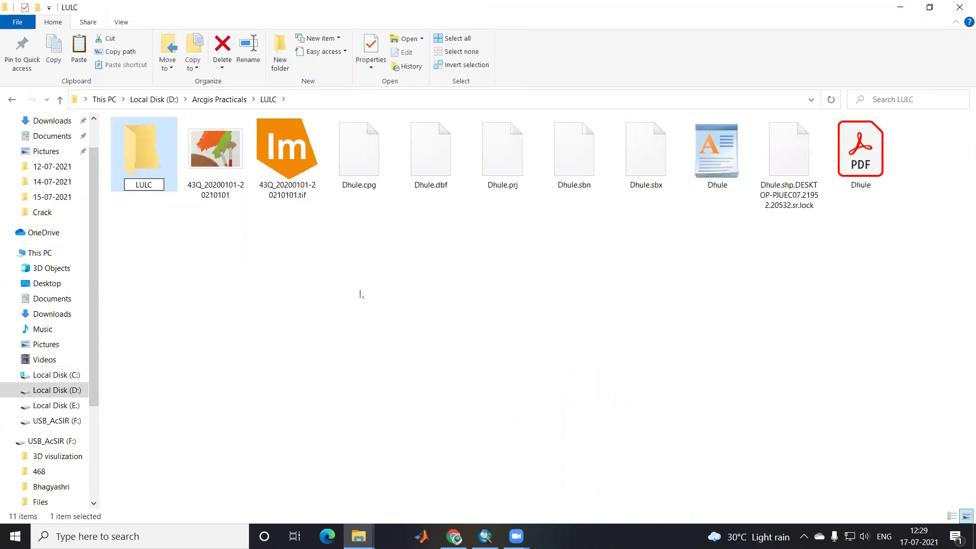
key("Return")
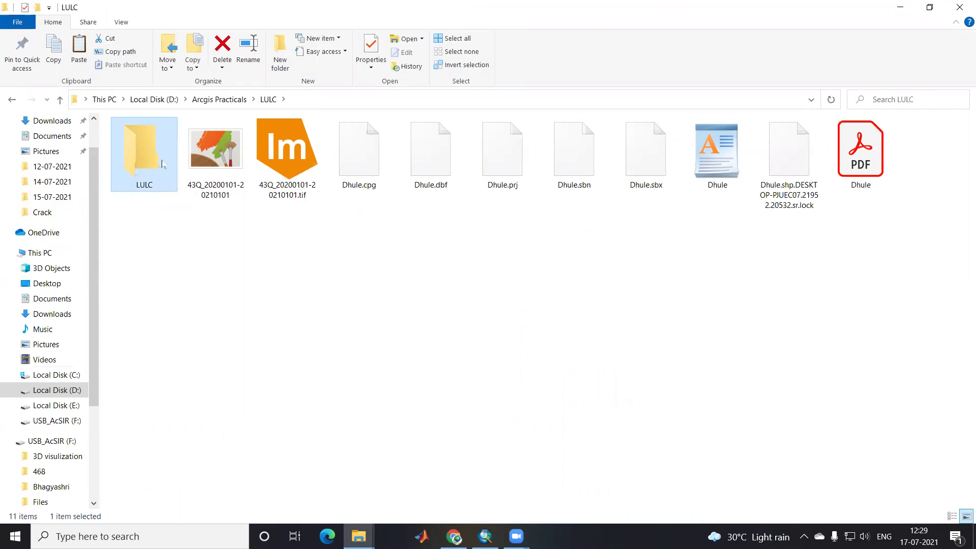
double_click(153, 152)
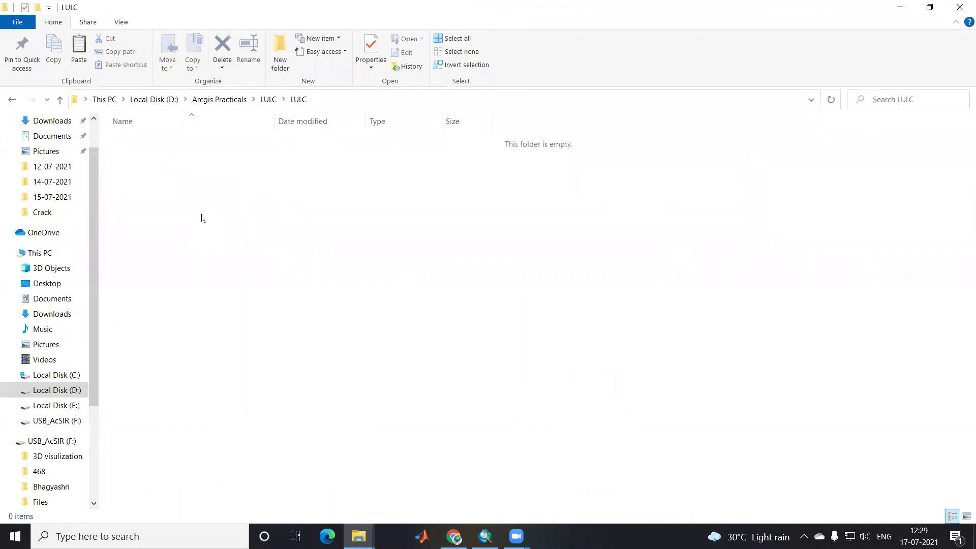
key("ctrl+v")
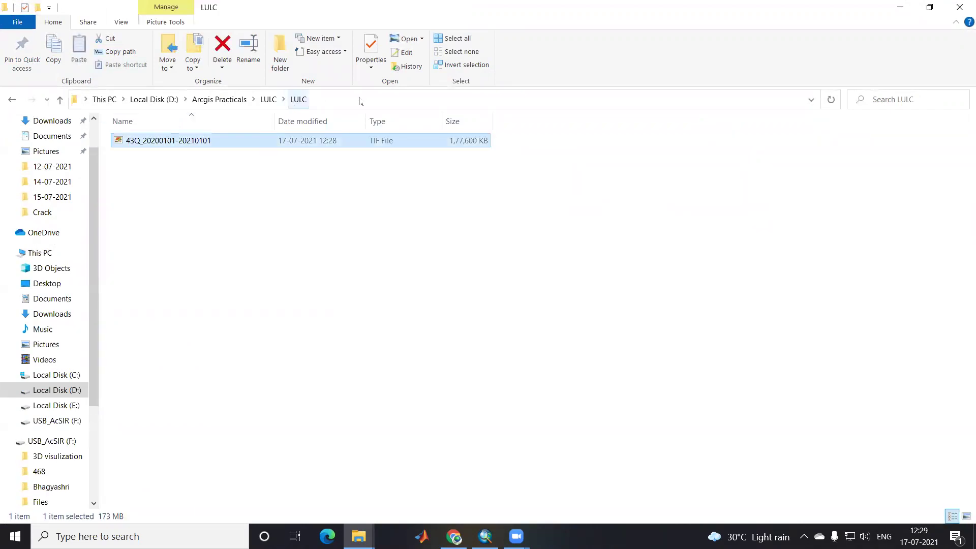
- Copy the new LULC folder's path from the address bar and return to ArcMap
left_click(361, 97)
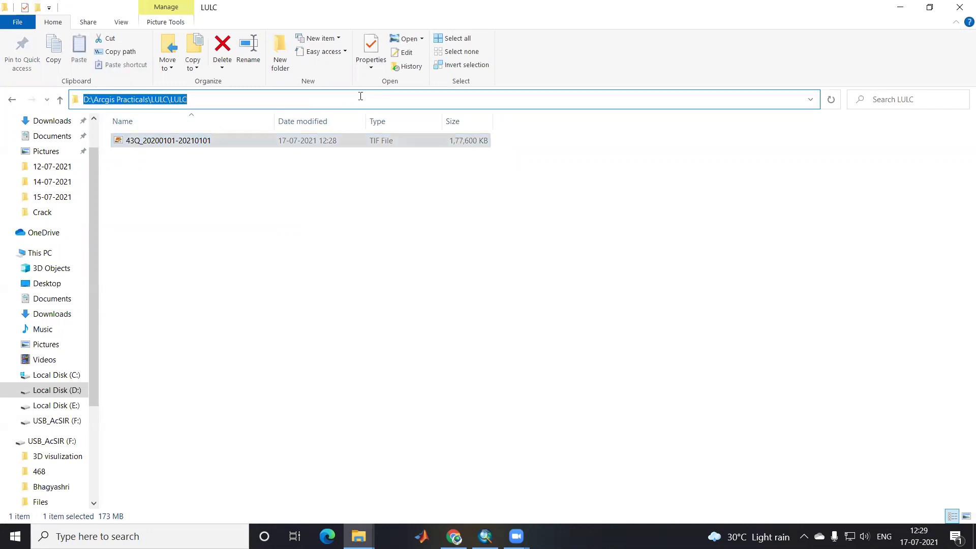
mouse_move(486, 536)
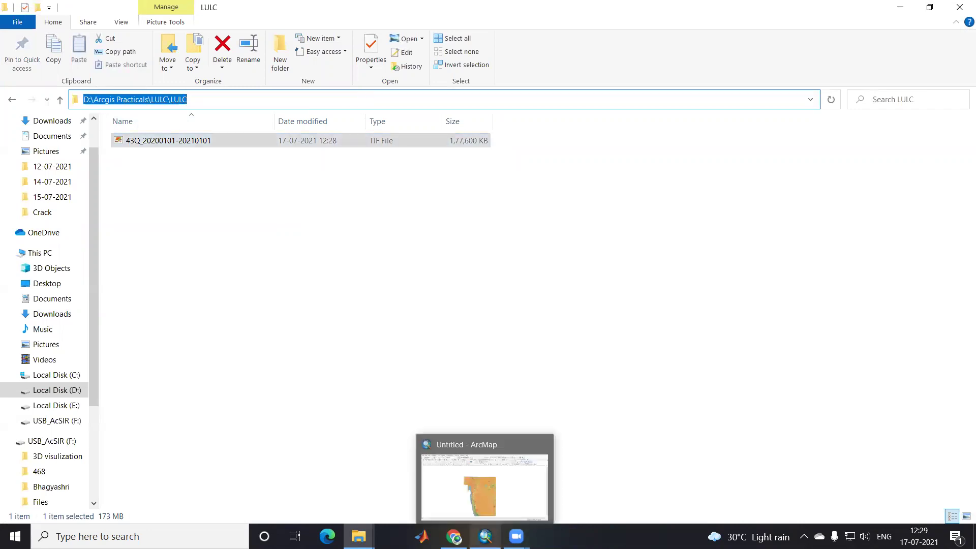
left_click(507, 503)
- Point the Catalog at the copied D:\Arcgis Practicals\LULC\LULC path and expand the folder
left_click(855, 122)
key("ctrl+v")
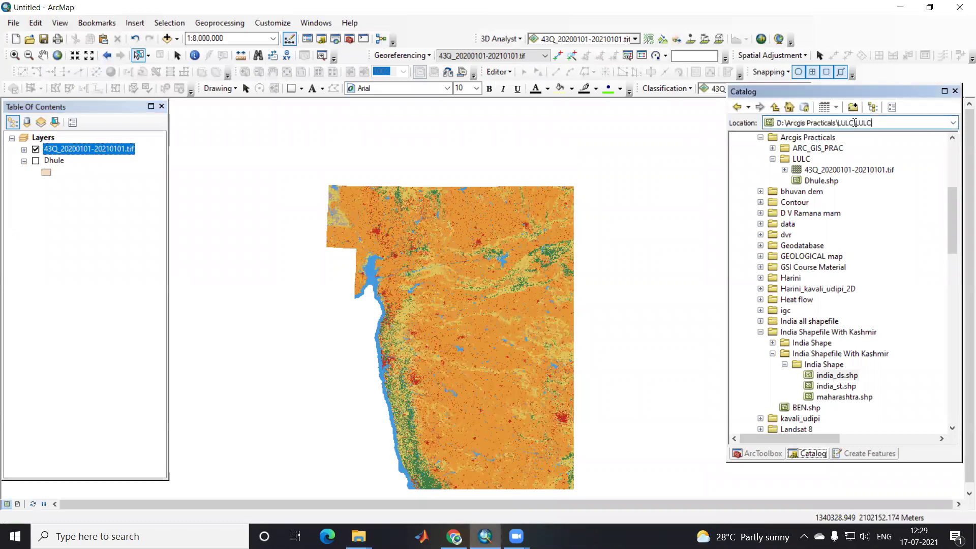
key("Return")
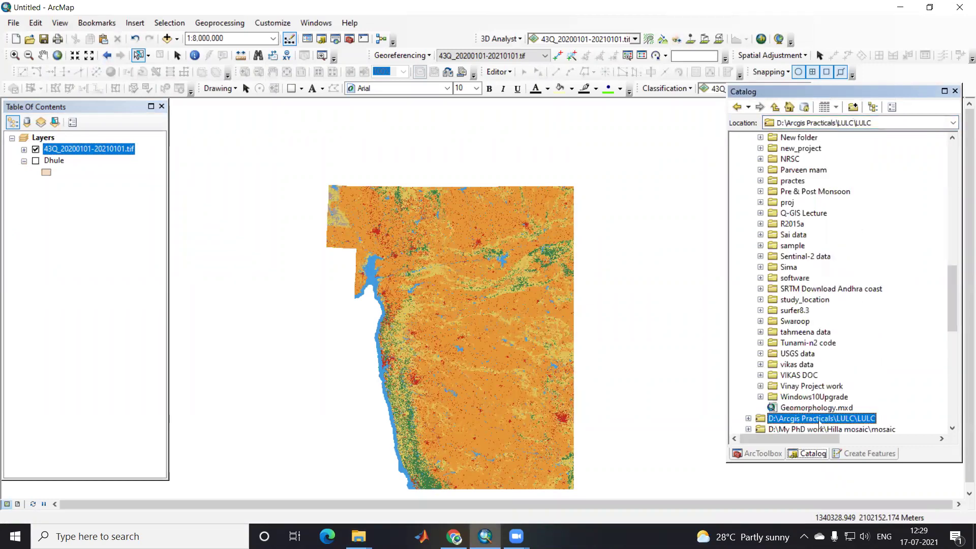
double_click(817, 413)
- Add the 43Q tif to the map with pyramids built, hiding the duplicate 43Q layer
left_click_drag(822, 321, 570, 322)
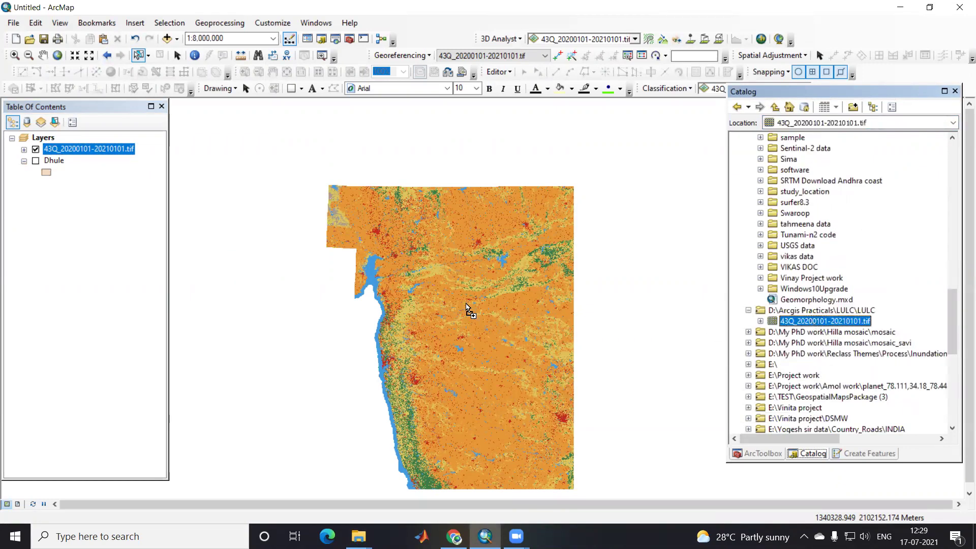
left_click(486, 252)
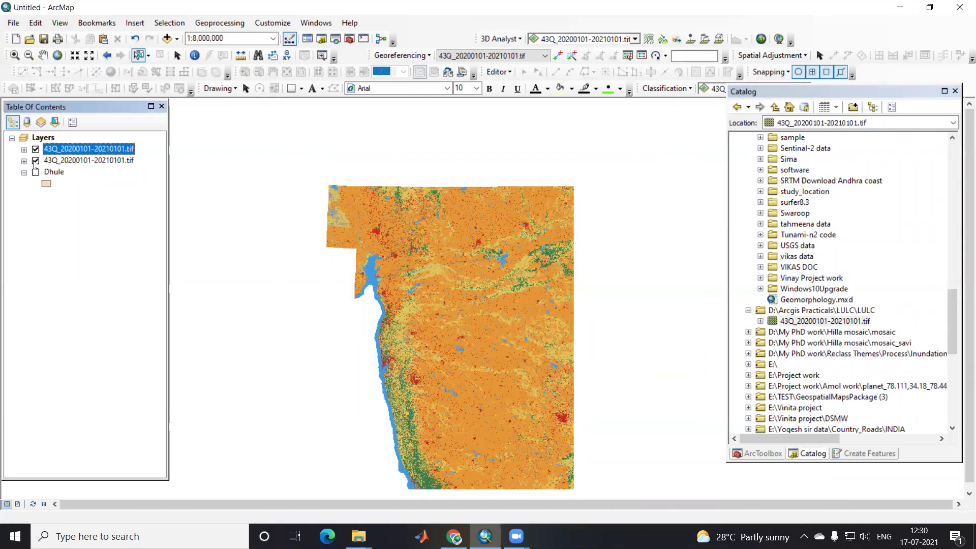
left_click(35, 161)
left_click(24, 150)
- Look over the 43Q raster layer's properties and close them without changes
right_click(80, 144)
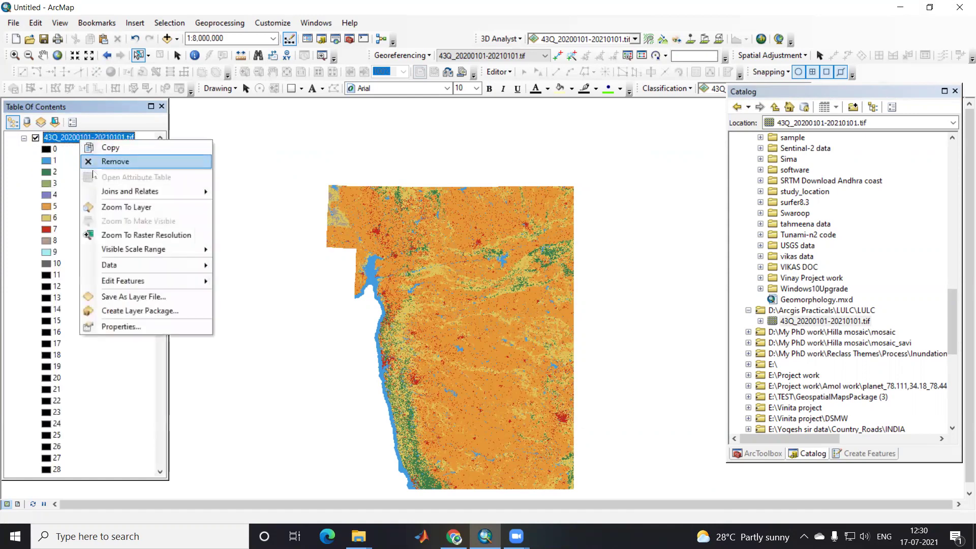
left_click(147, 327)
scroll(401, 264, "down", 3)
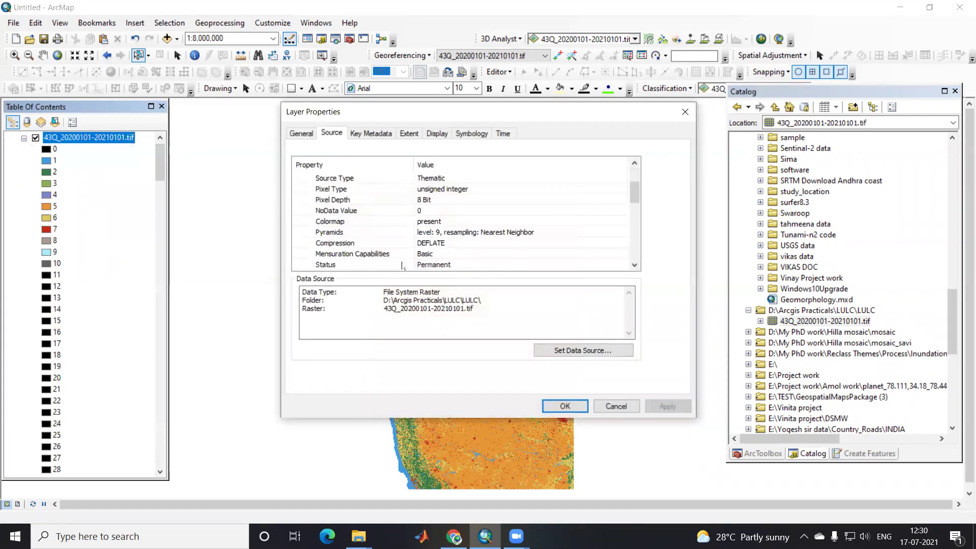
scroll(411, 260, "down", 3)
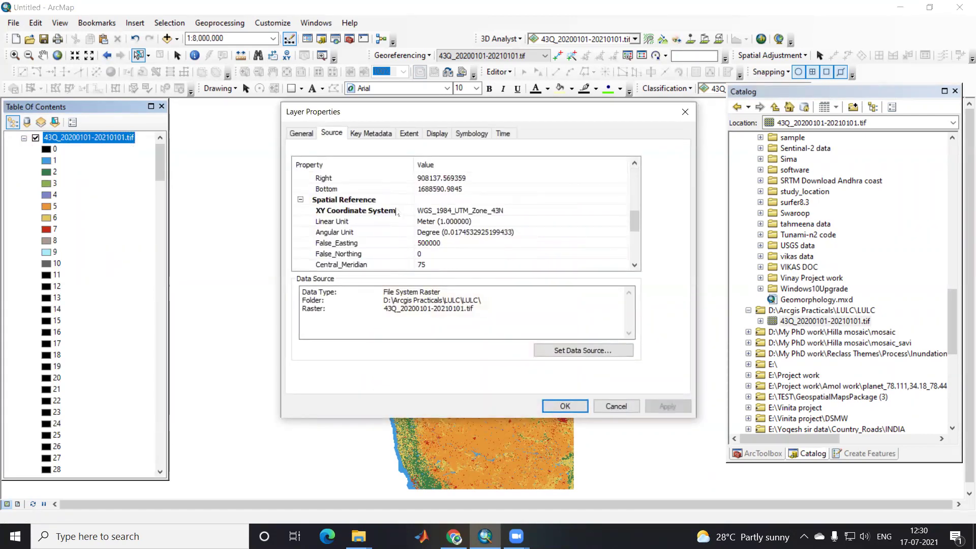
left_click(613, 410)
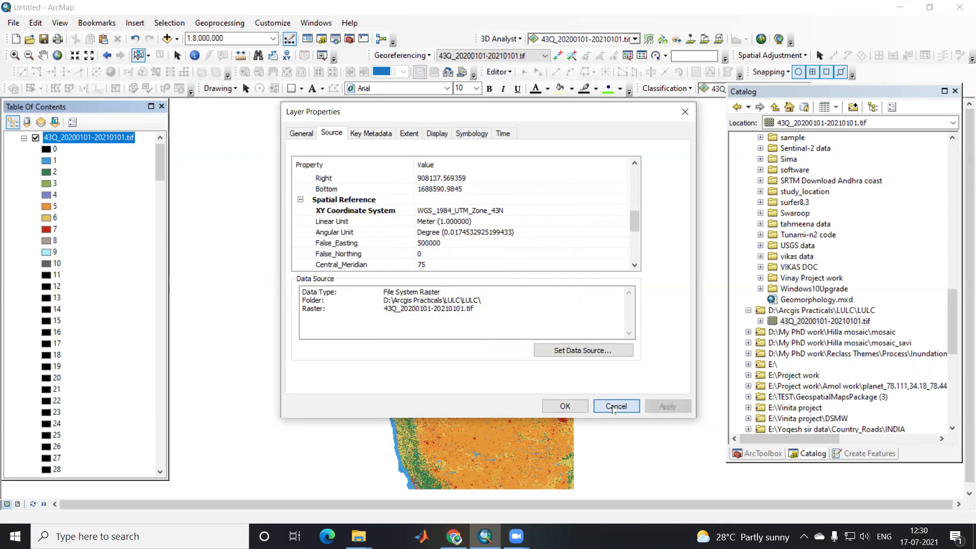
- Turn on the Dhule boundary, move it above the raster, and zoom to the district
left_click(24, 139)
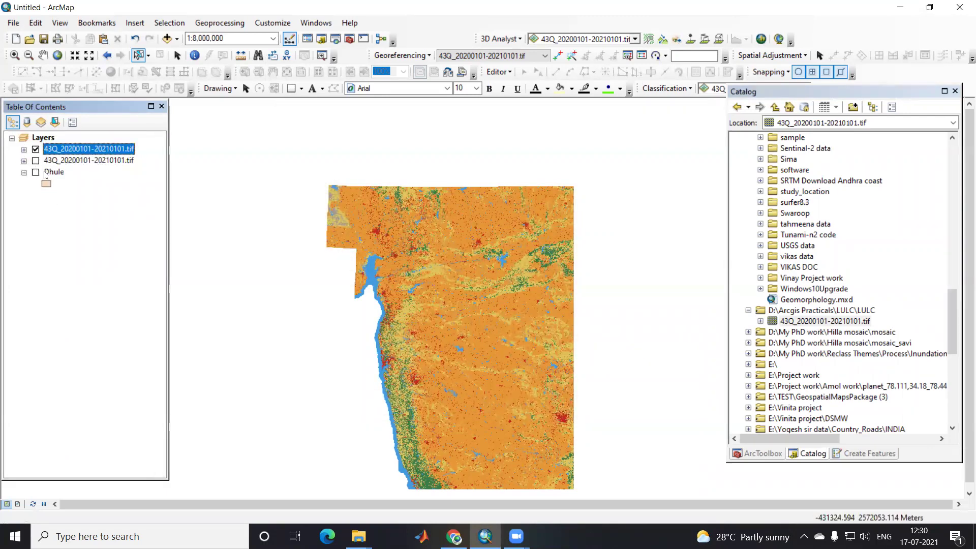
left_click(35, 173)
left_click_drag(49, 175, 51, 149)
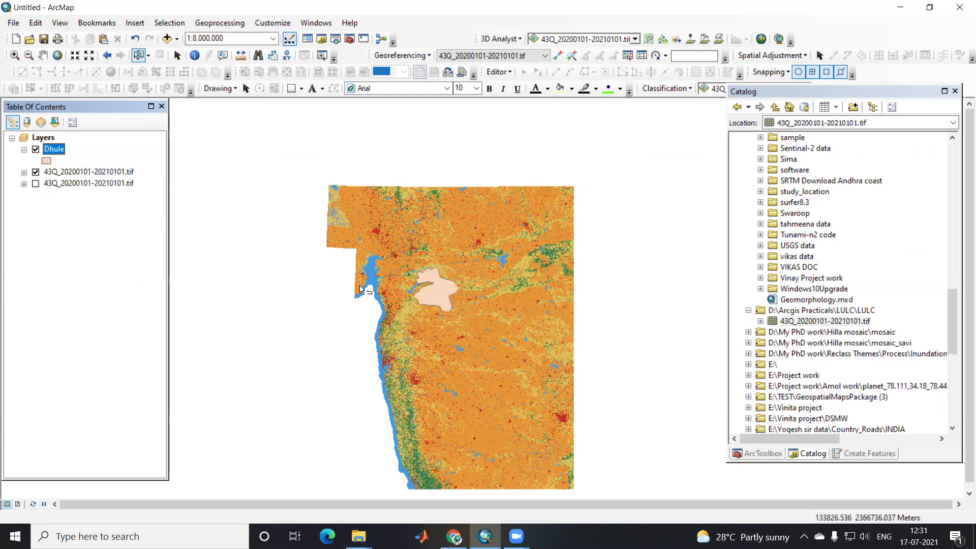
scroll(421, 283, "up", 2)
scroll(422, 284, "up", 2)
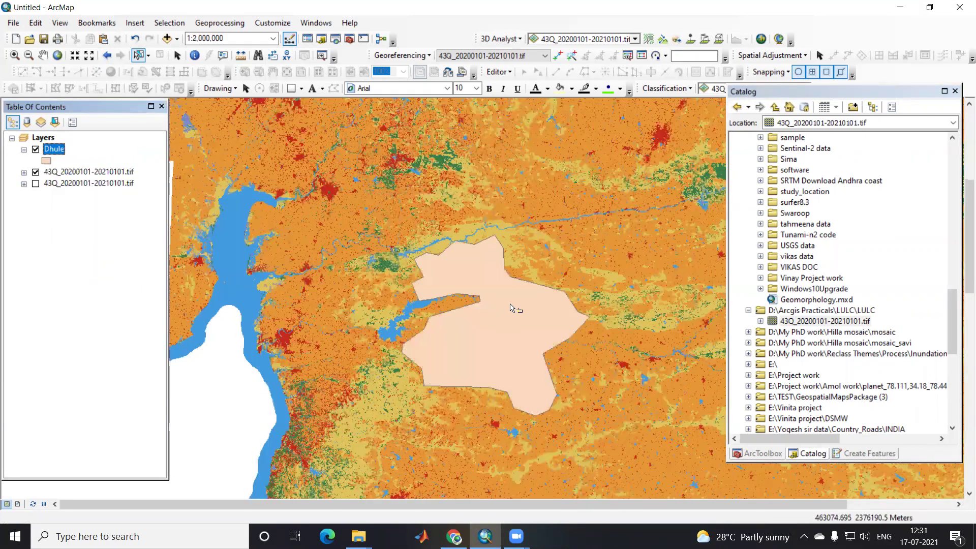
- Open Spatial Analyst Tools > Extraction > Extract by Mask from ArcToolbox
left_click(762, 453)
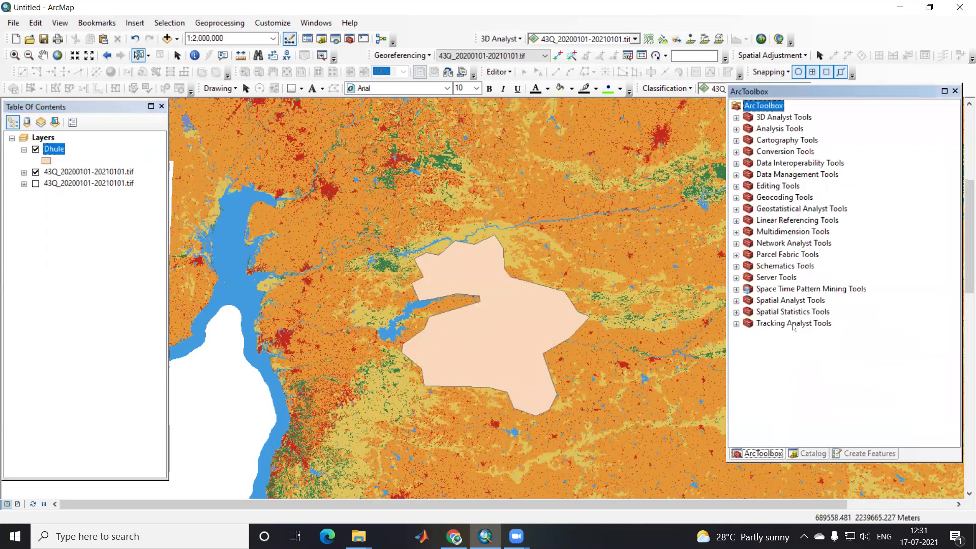
double_click(788, 302)
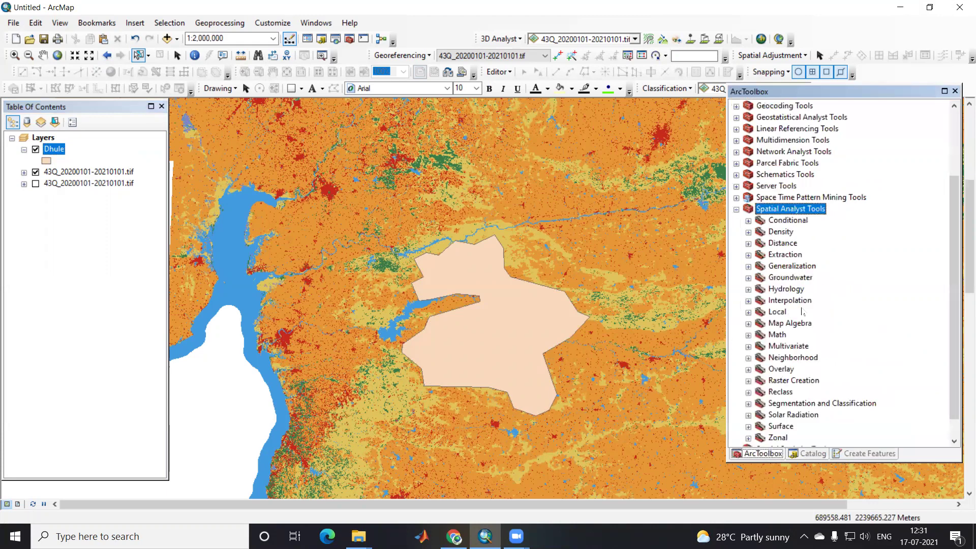
double_click(787, 255)
double_click(819, 289)
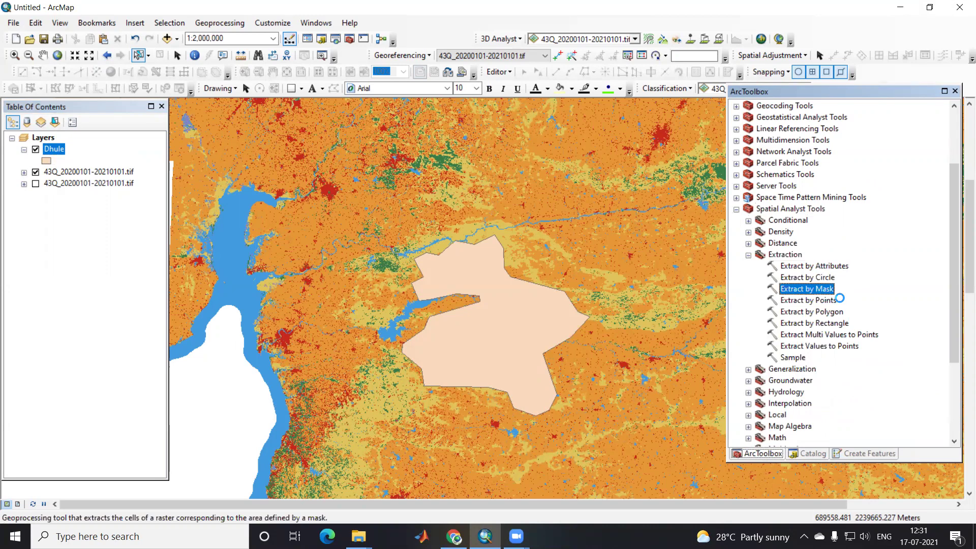
- Set input raster 43Q_20200101-20210101.tif and mask Dhule, keep output Extract_tif2, and run
left_click(815, 142)
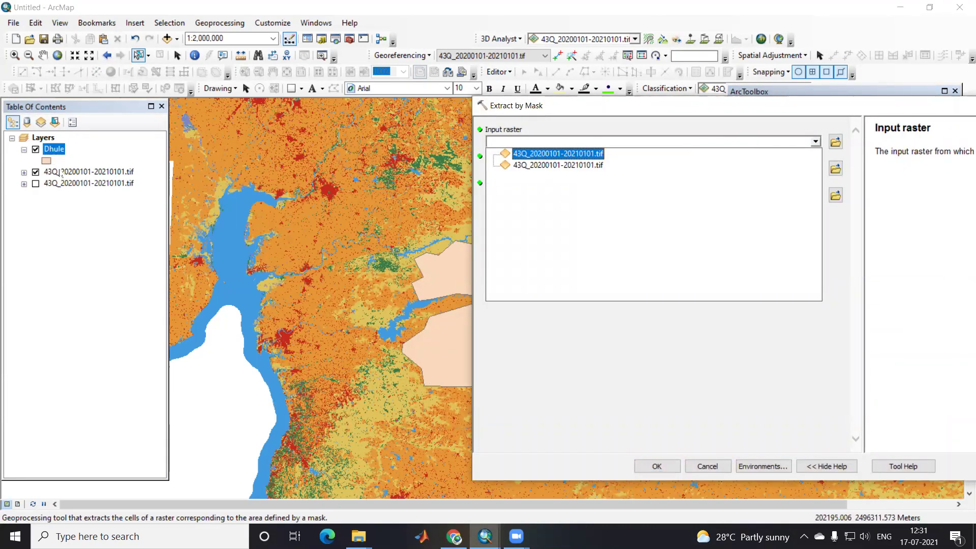
left_click(515, 153)
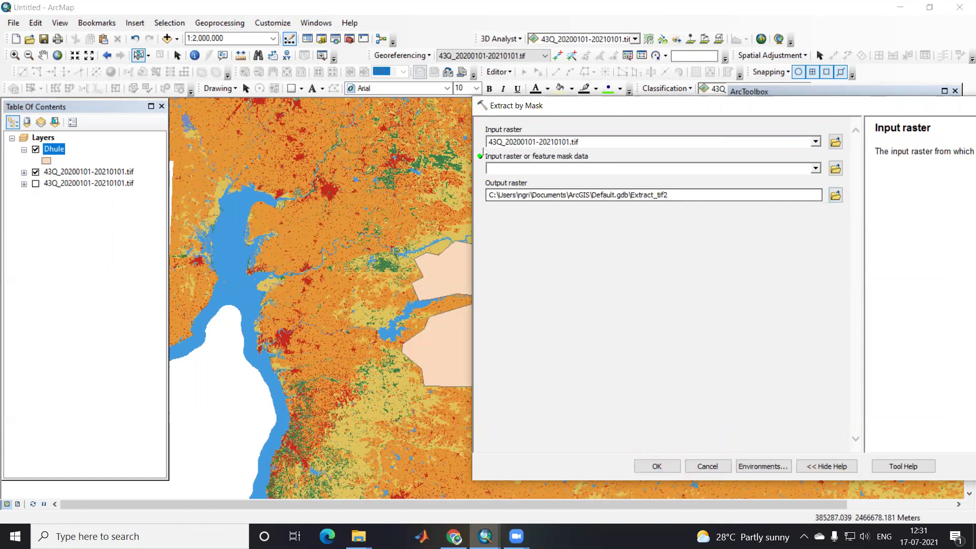
left_click(814, 169)
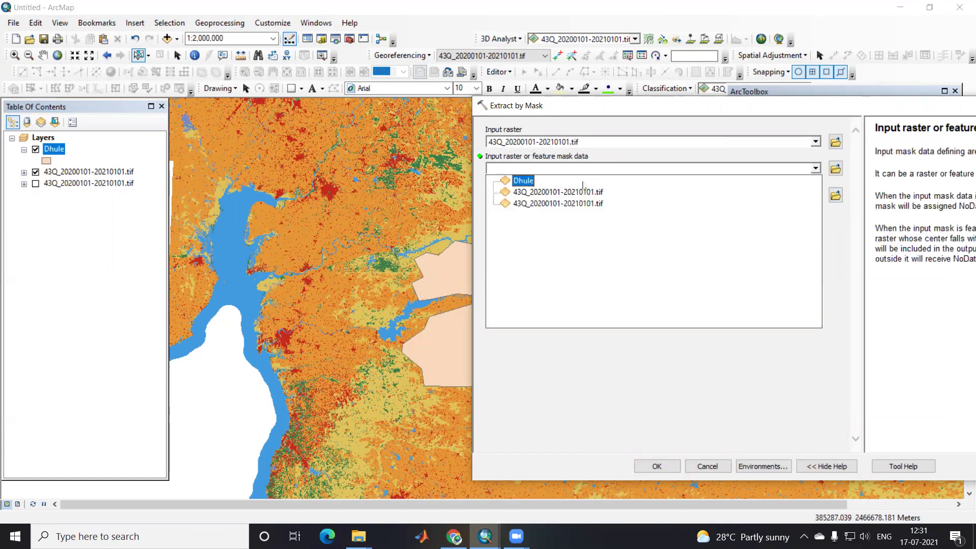
left_click(531, 184)
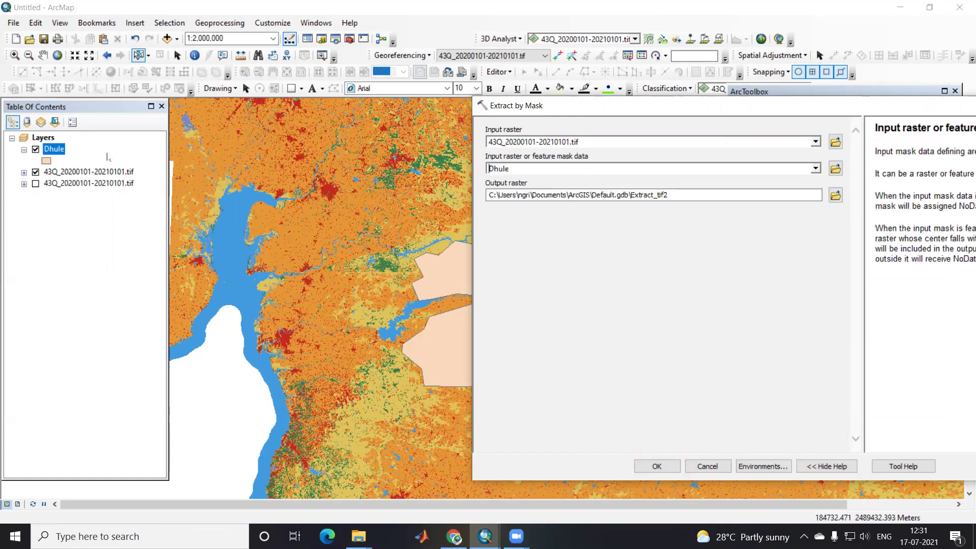
left_click(835, 195)
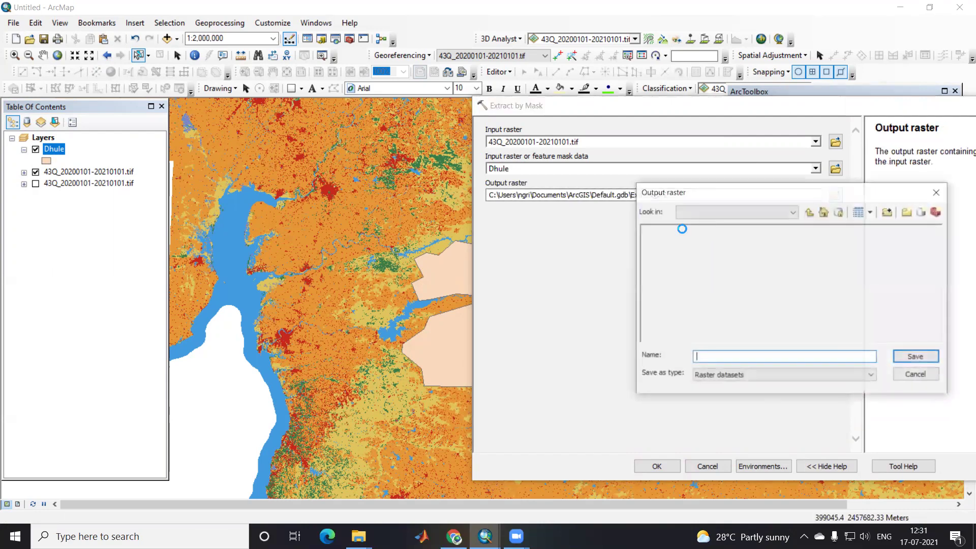
left_click(915, 374)
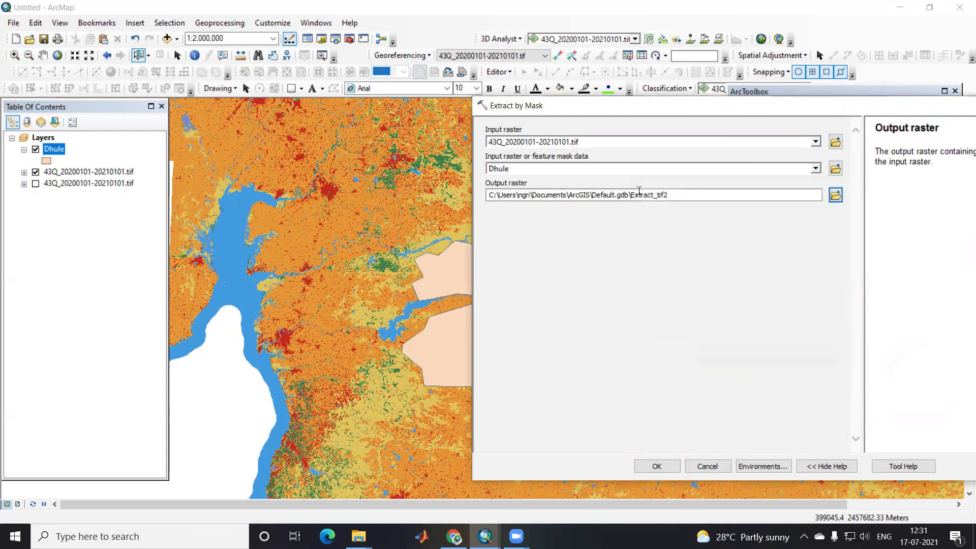
left_click(656, 467)
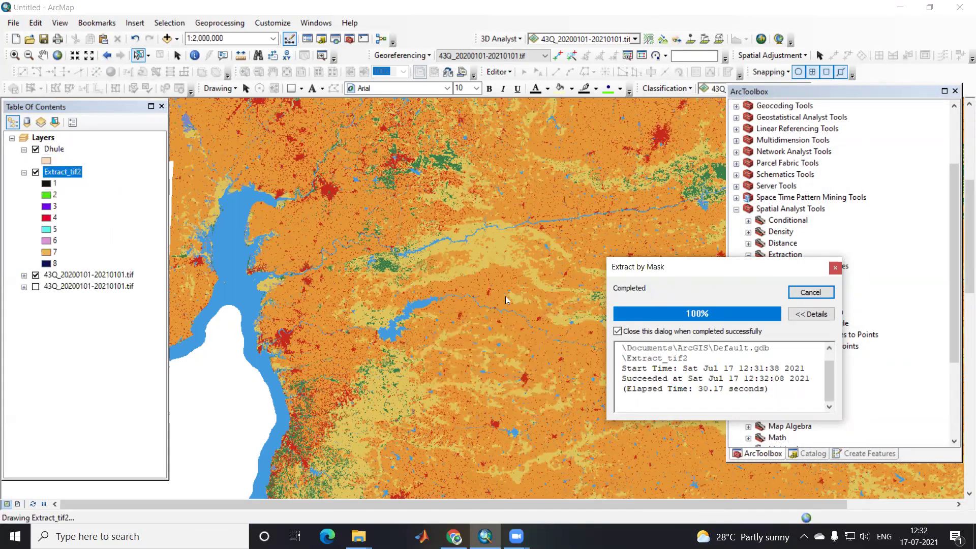
- Hide the Dhule boundary and both 43Q rasters so only Extract_tif2 shows
left_click(36, 149)
left_click(35, 275)
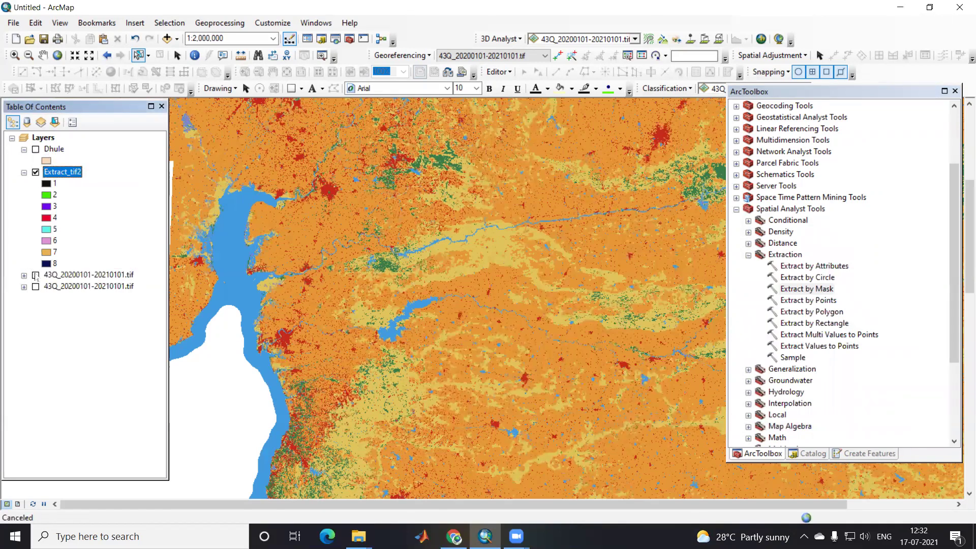
left_click(36, 286)
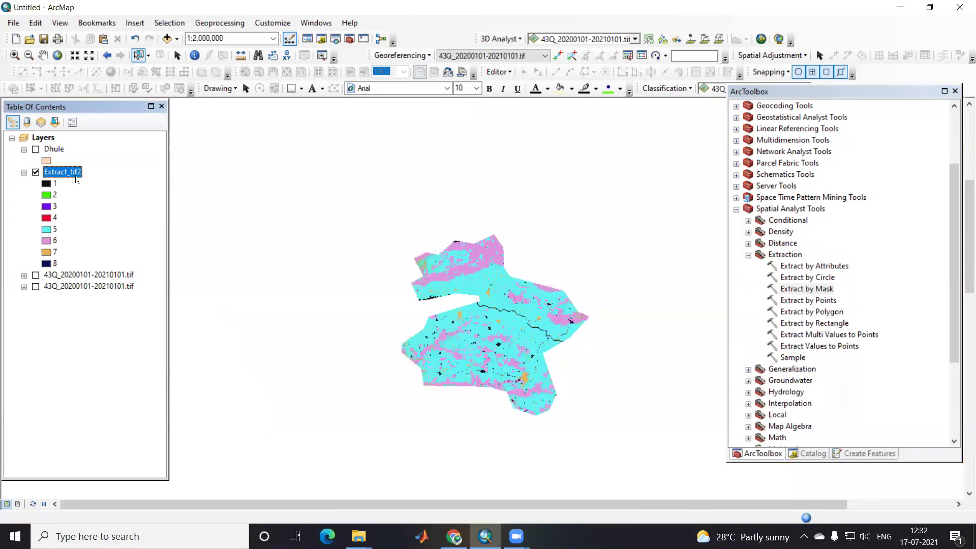
scroll(462, 320, "down", 4)
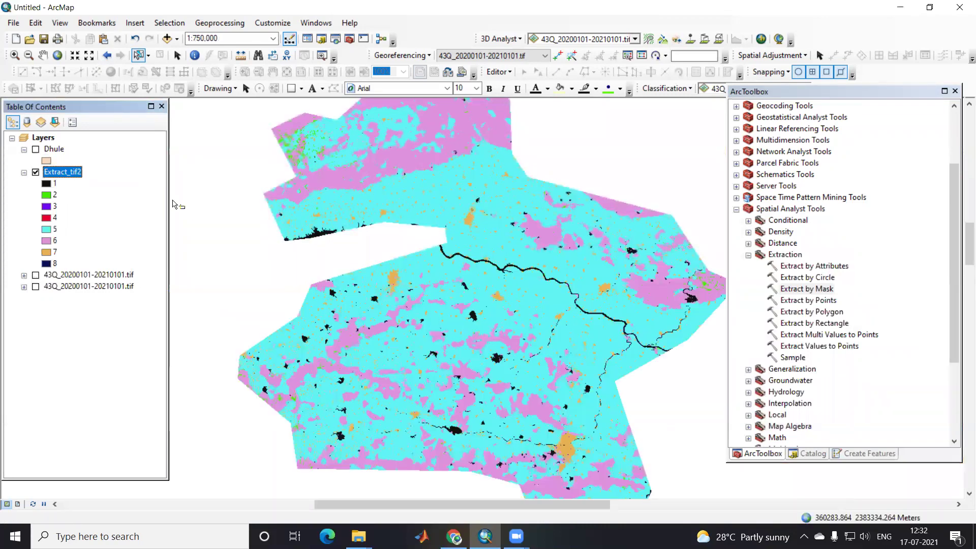
- Give Extract_tif2's unique-value symbology a green-to-red colour scheme
right_click(65, 178)
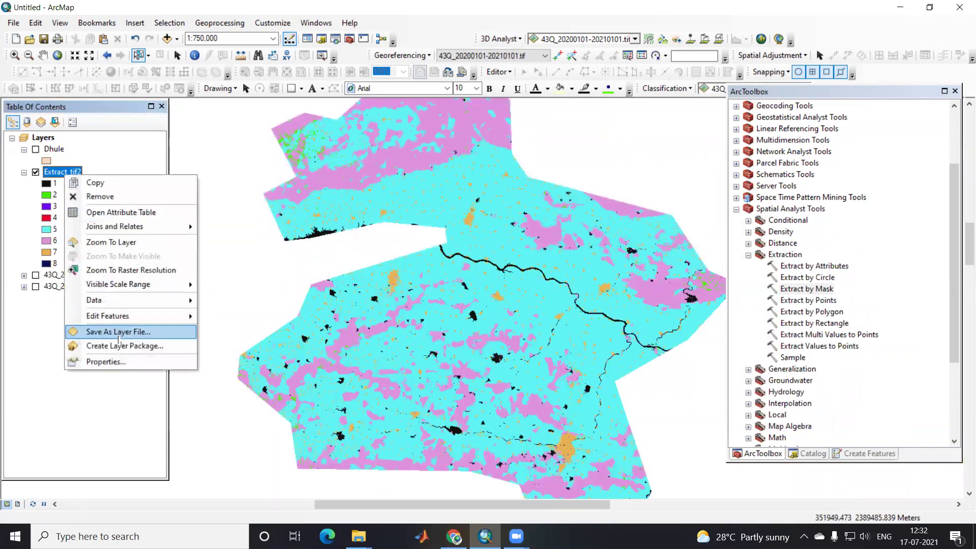
left_click(127, 361)
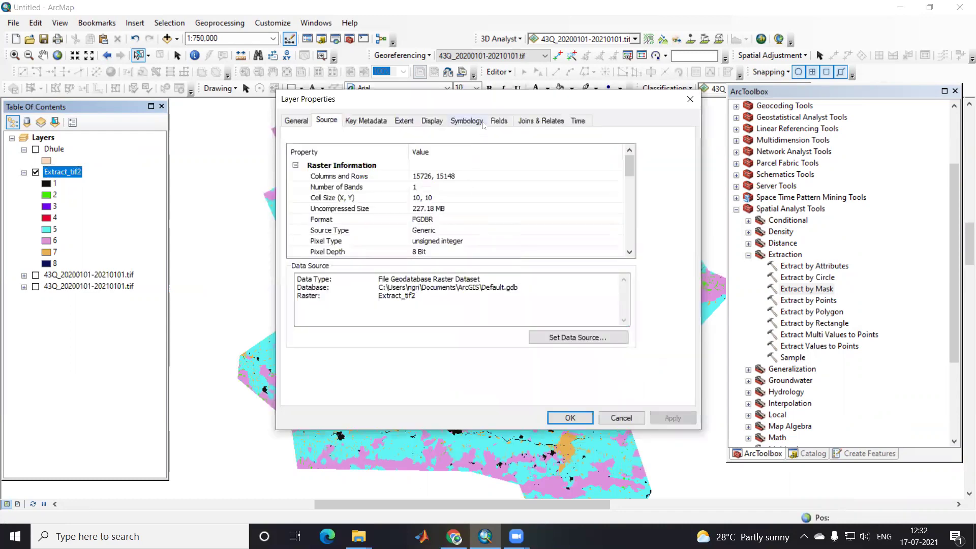
left_click(475, 122)
left_click(555, 180)
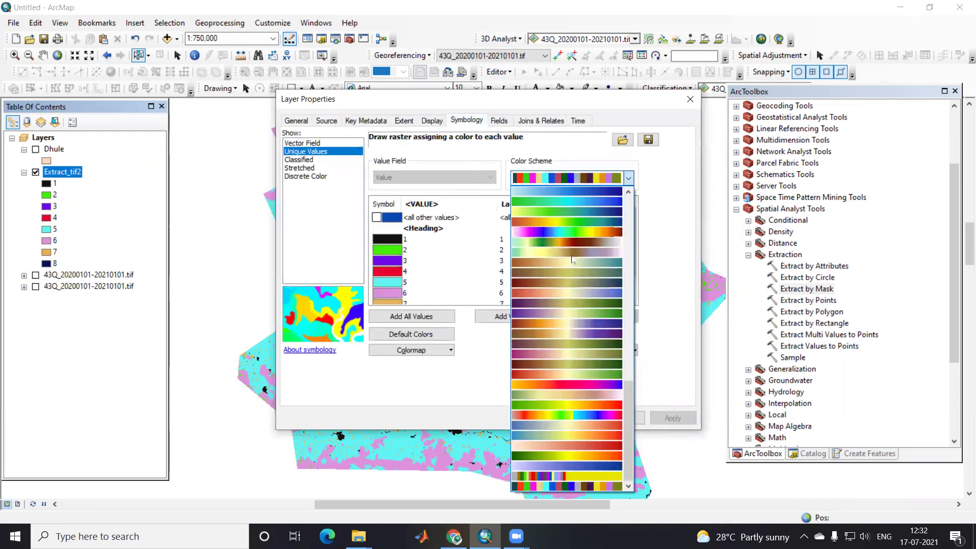
left_click(589, 409)
left_click(569, 417)
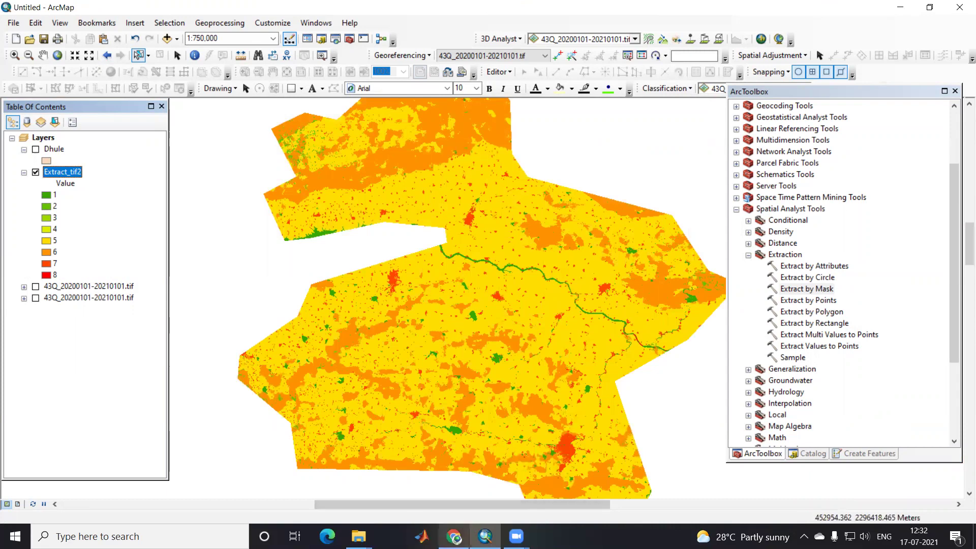
mouse_move(453, 536)
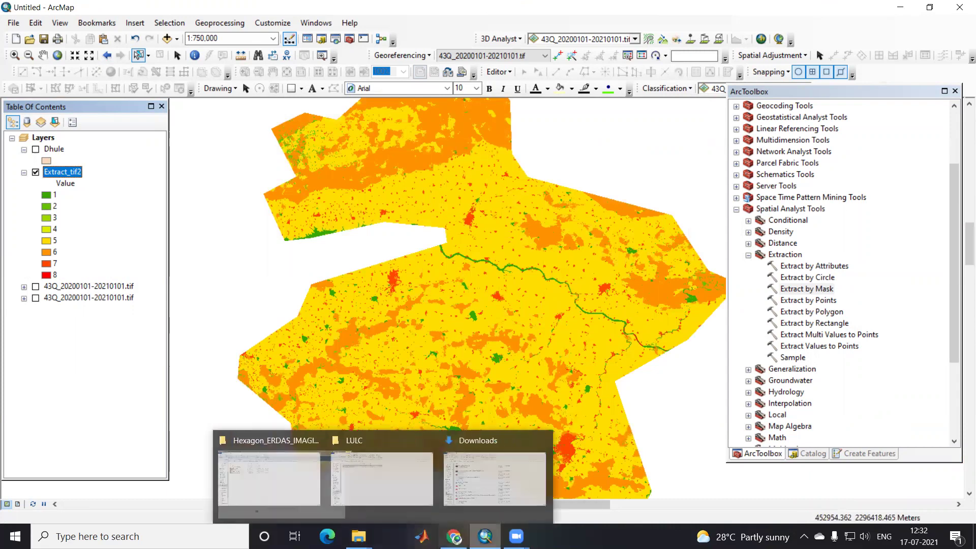
- In Chrome, open the Esri 2020 Land Cover map from the Land Cover Downloader page
left_click(453, 482)
left_click(229, 10)
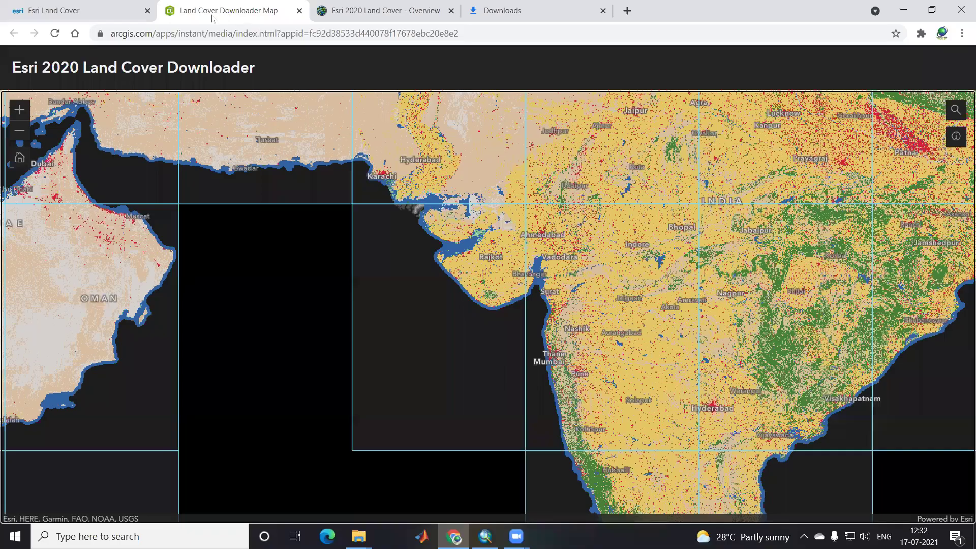
left_click(100, 12)
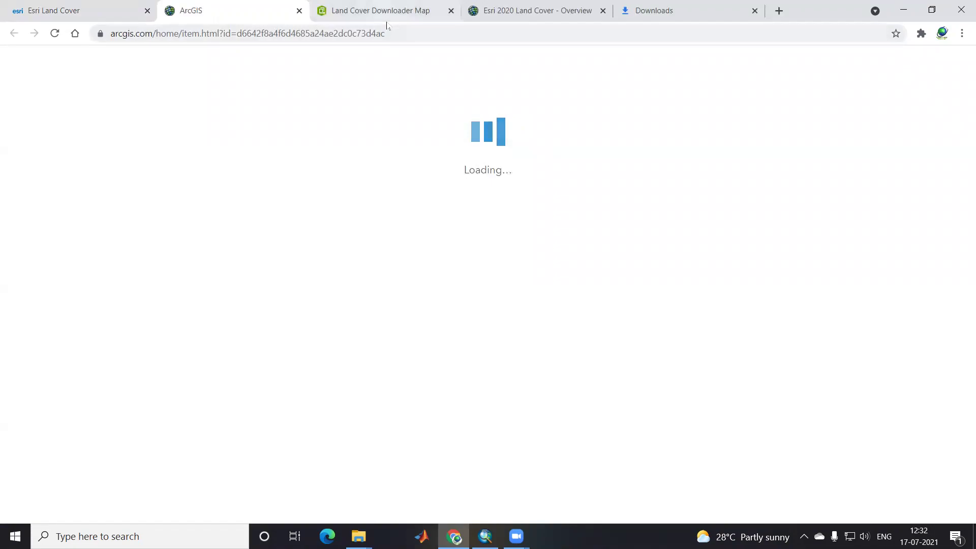
left_click(382, 11)
left_click(249, 12)
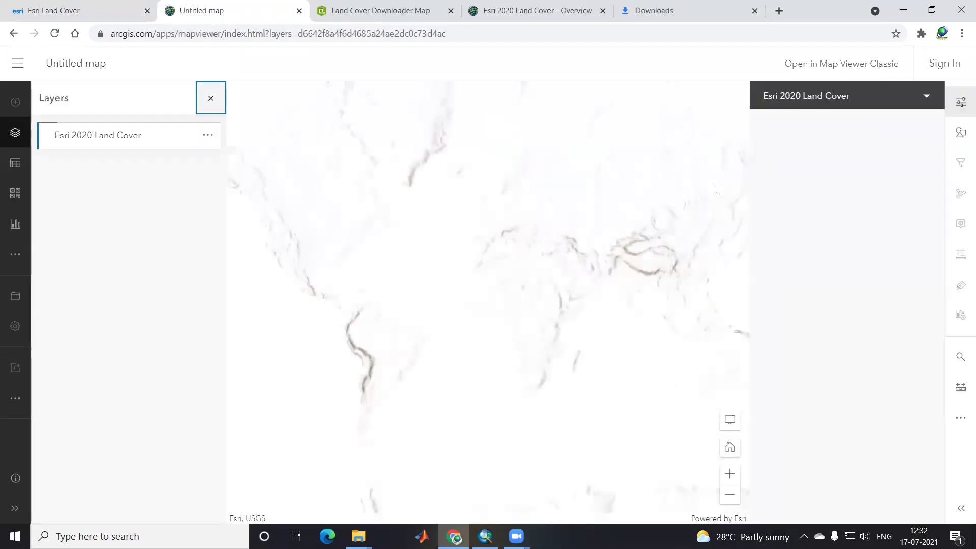
- Zoom and pan the online land cover map over western India, then return to ArcMap's Extract_tif2
scroll(820, 340, "down", 2)
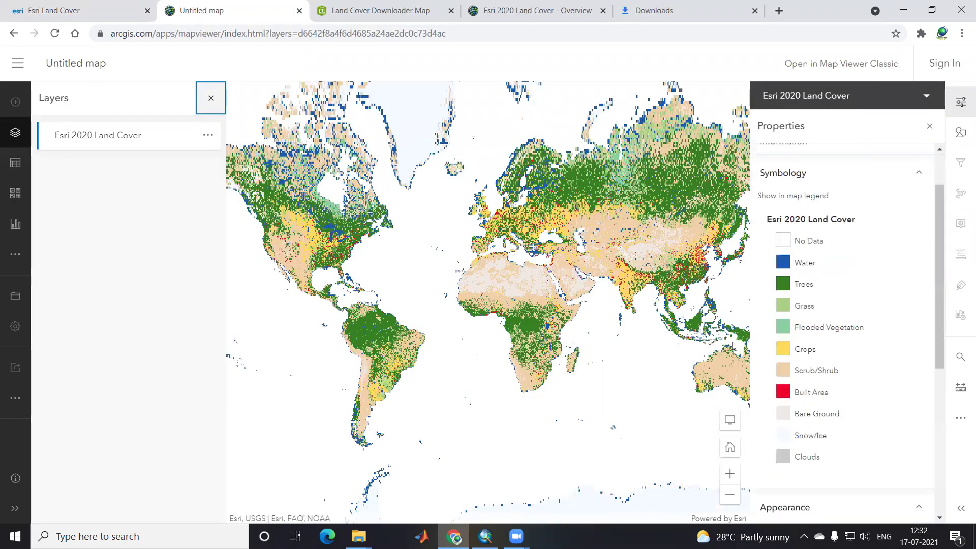
scroll(627, 291, "up", 10)
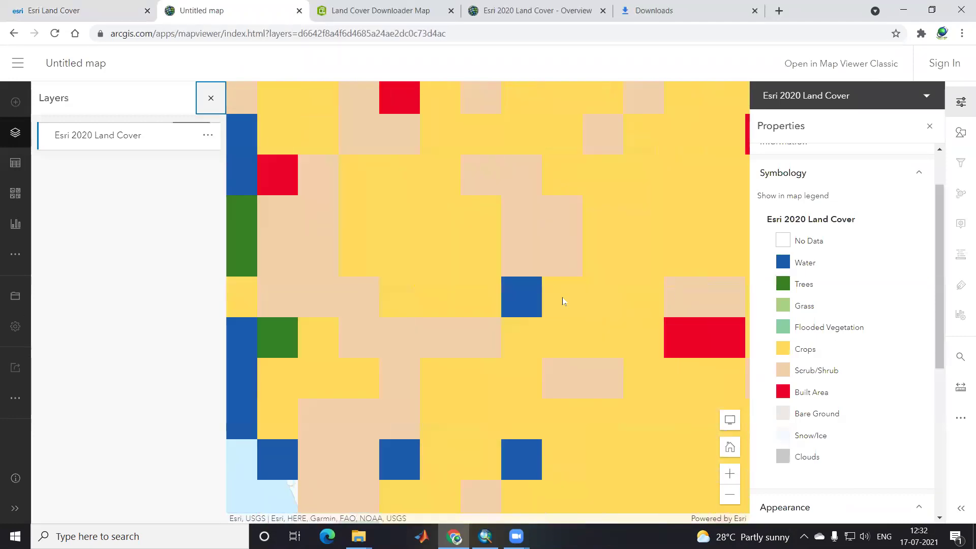
left_click_drag(468, 317, 397, 335)
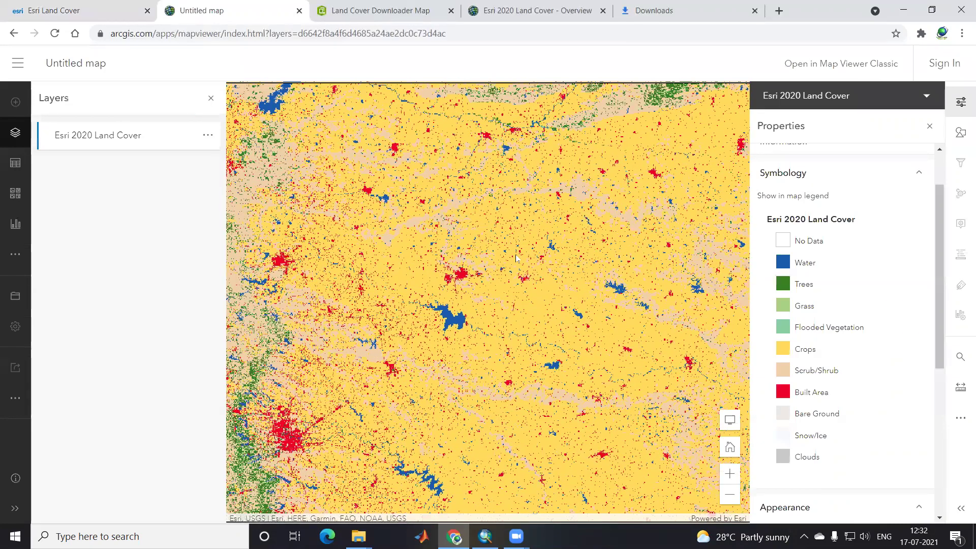
left_click(485, 536)
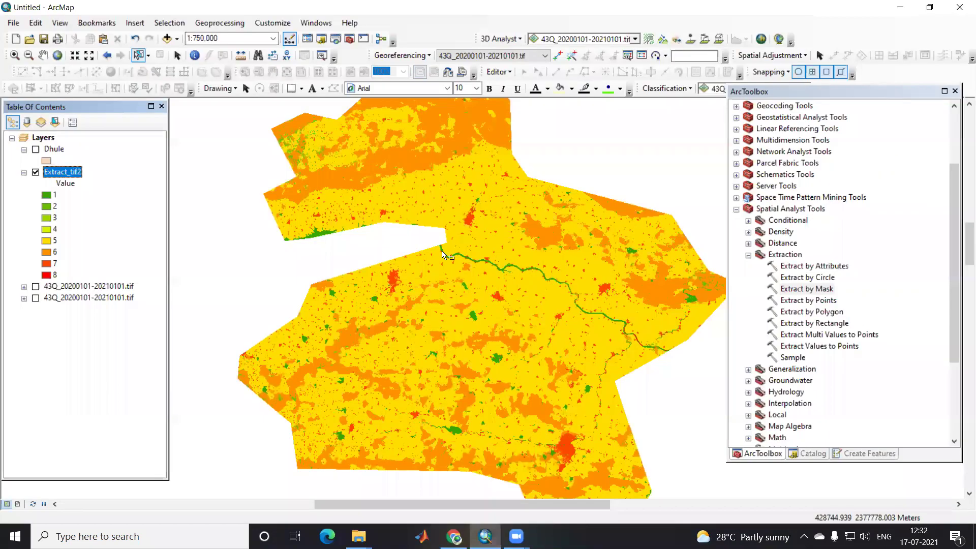
scroll(414, 263, "down", 1)
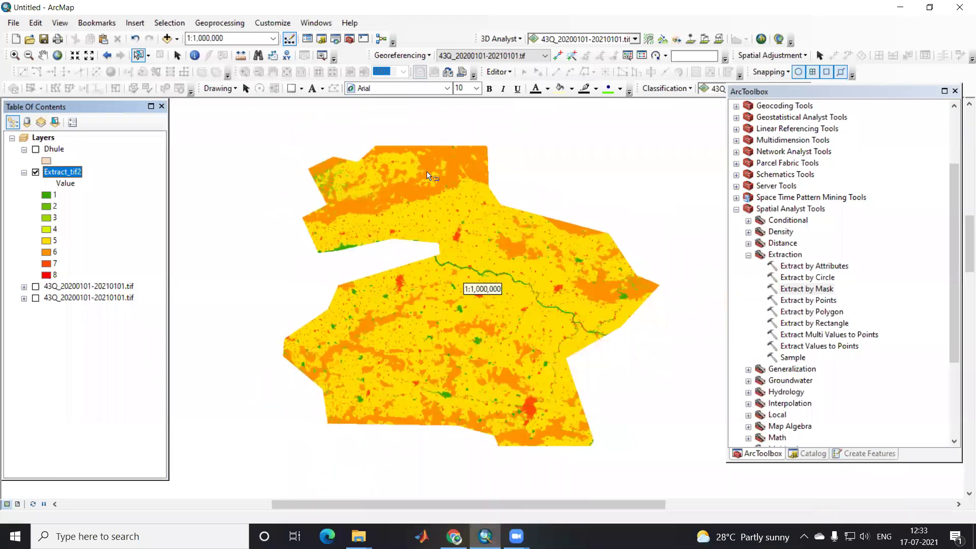